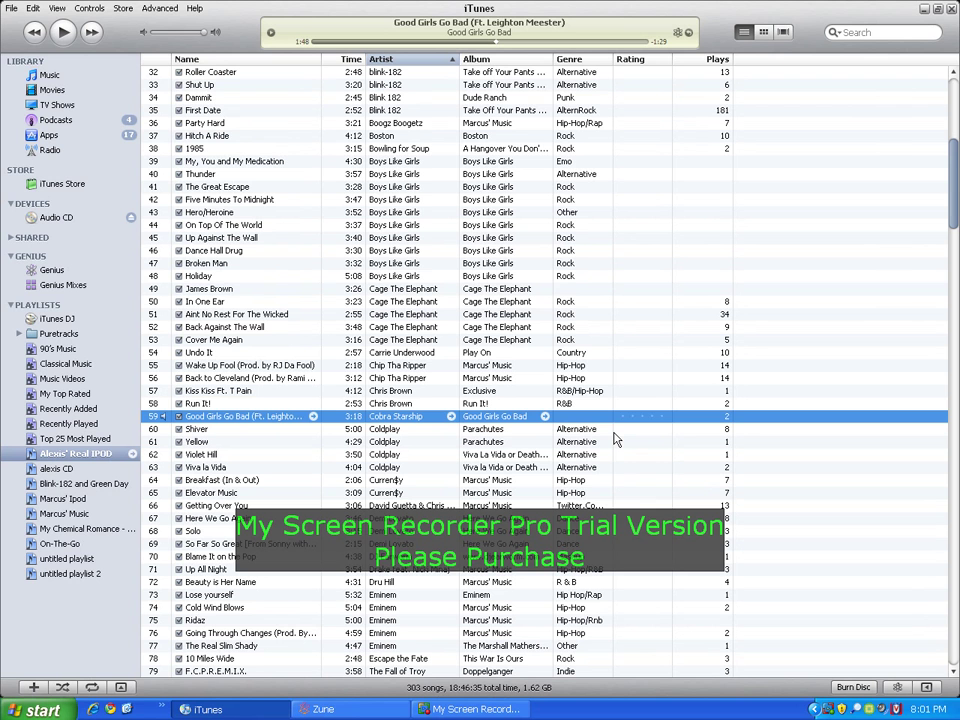
- Launch Chrome and load myavatareditor.com from the address bar
{"action": "left_click", "coordinate": [110, 709]}
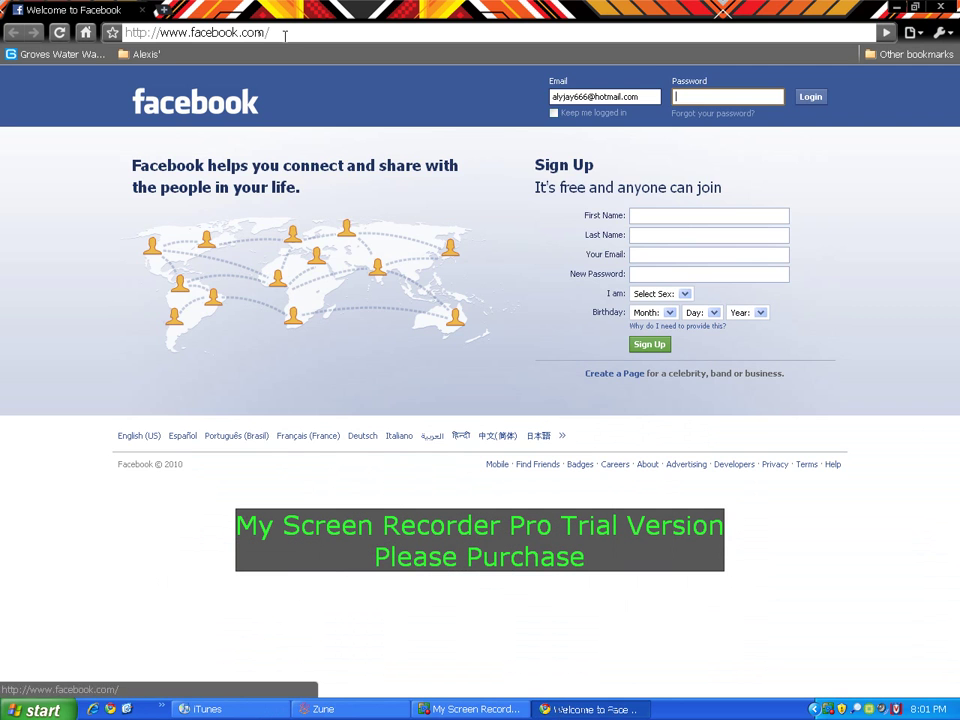
{"action": "left_click", "coordinate": [284, 32]}
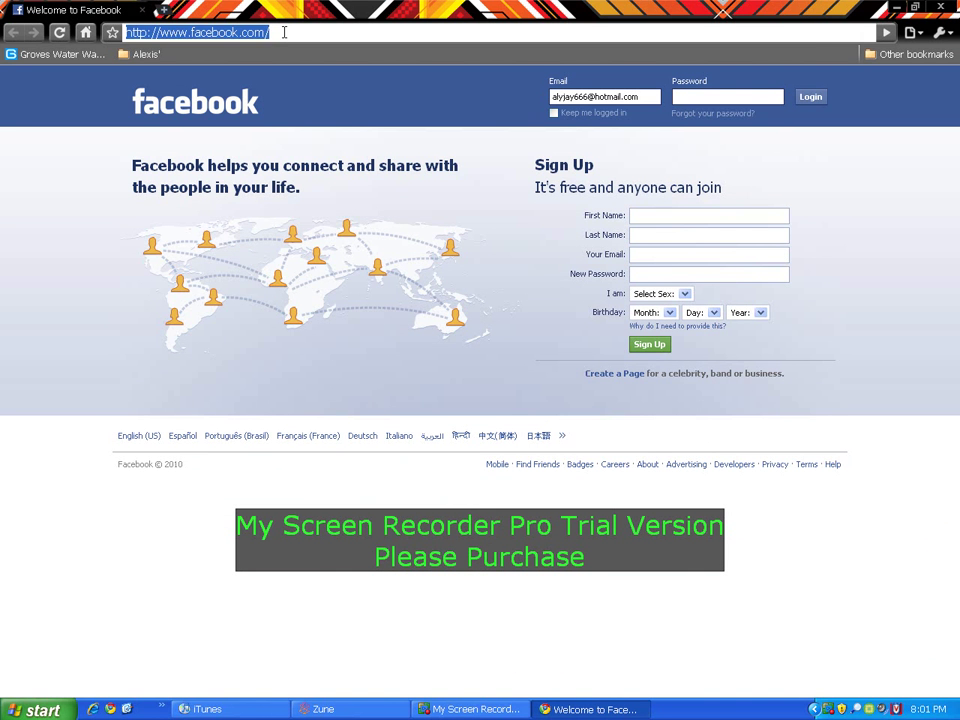
{"action": "key", "text": "BackSpace"}
{"action": "type", "text": "m"}
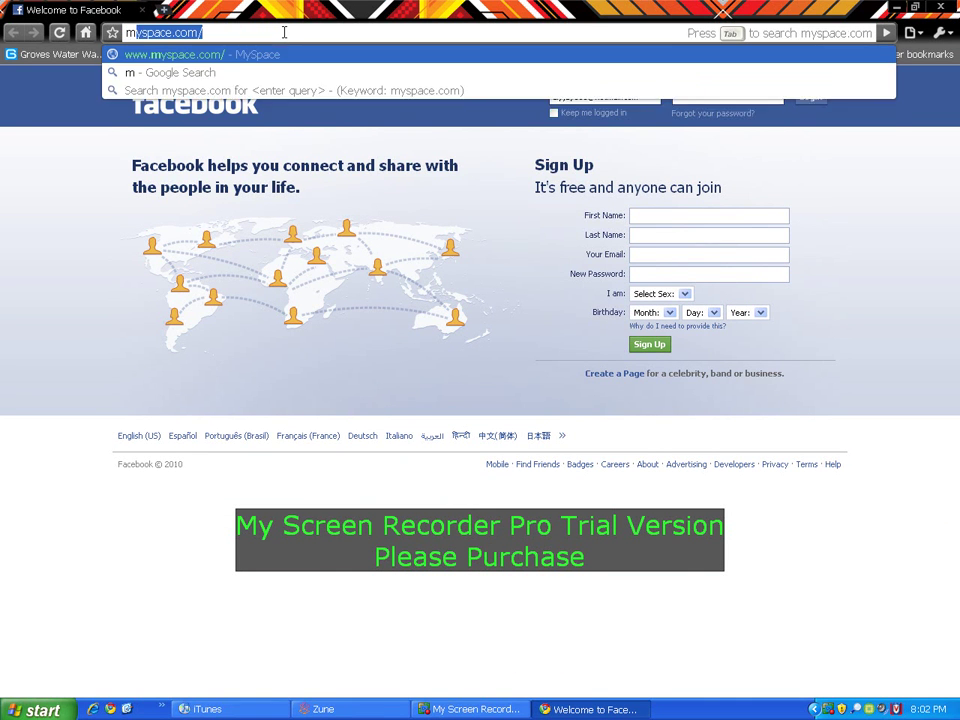
{"action": "type", "text": "yav"}
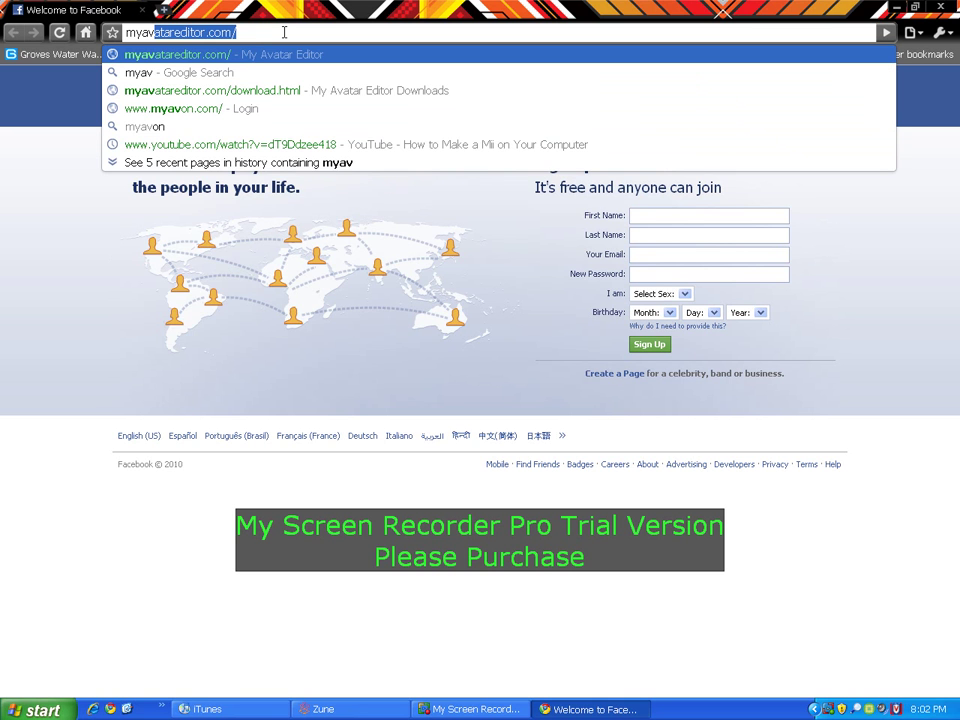
{"action": "key", "text": "Return"}
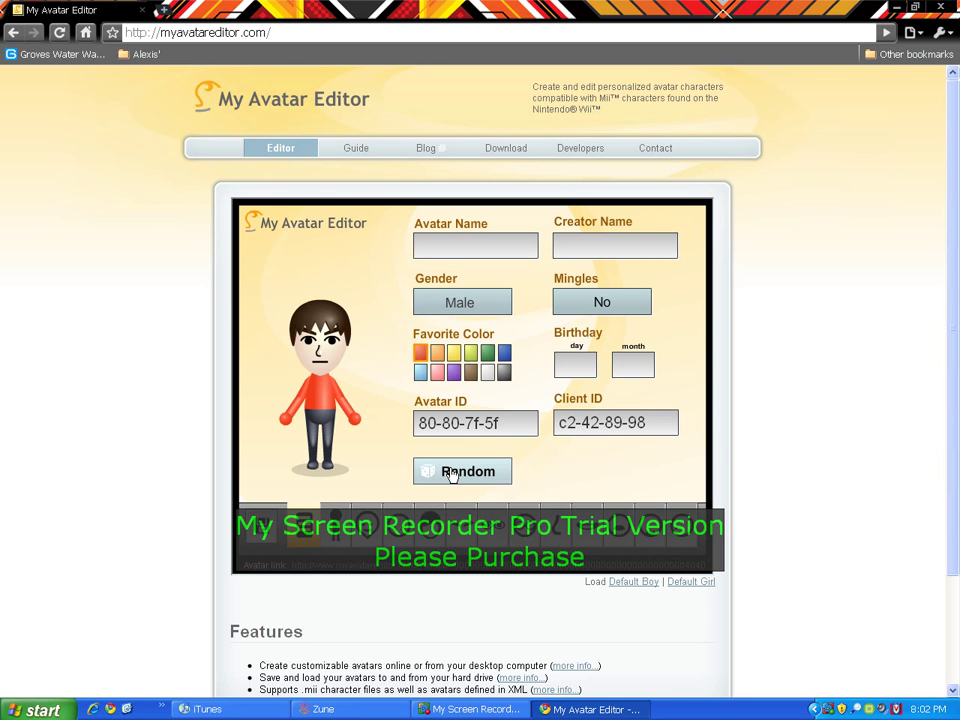
- On the Download page, choose INSTALL NOW for My Avatar Editor for Your Desktop
{"action": "left_click", "coordinate": [505, 152]}
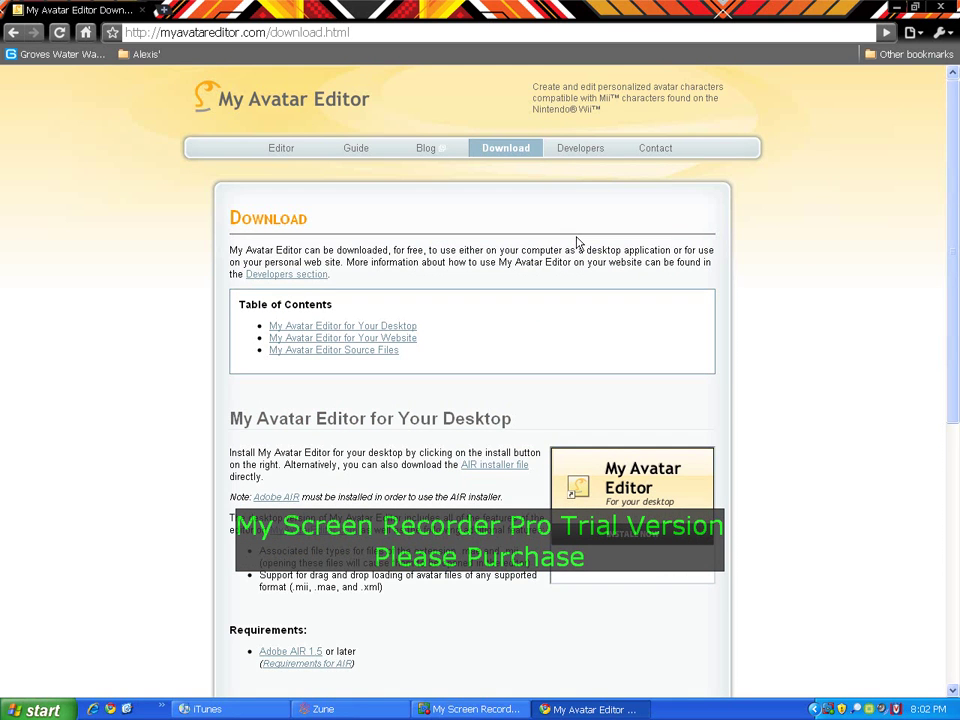
{"action": "scroll", "coordinate": [420, 497], "scroll_direction": "down", "scroll_amount": 1}
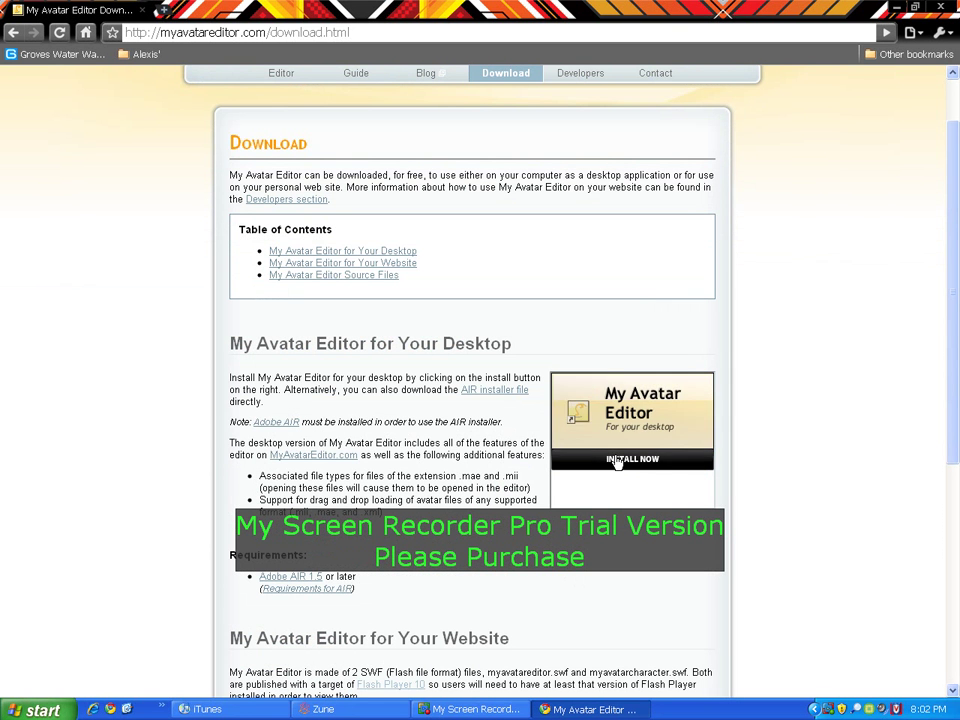
{"action": "left_click", "coordinate": [617, 464]}
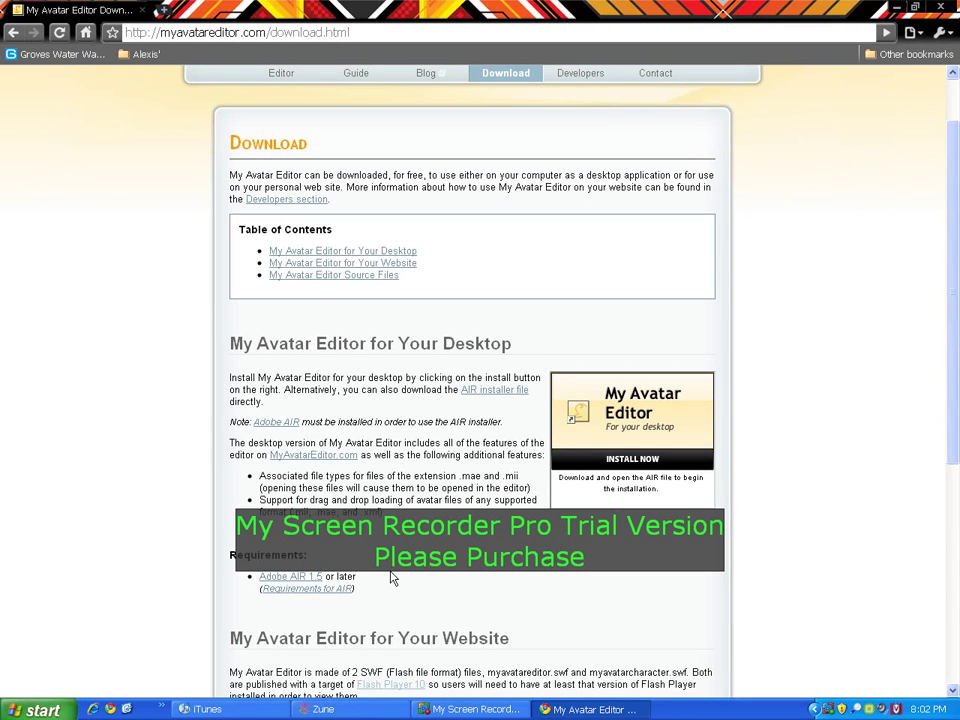
- Launch the desktop editor and name the male avatar Alex with a dark-blue favourite colour
{"action": "left_click", "coordinate": [40, 709]}
{"action": "mouse_move", "coordinate": [110, 511]}
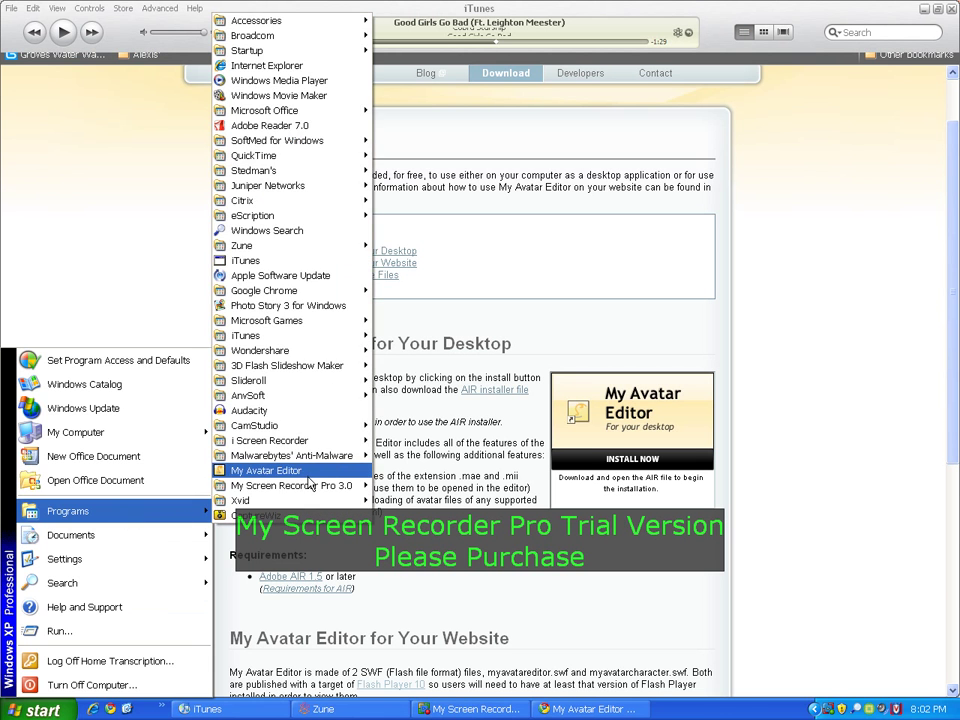
{"action": "left_click", "coordinate": [290, 470]}
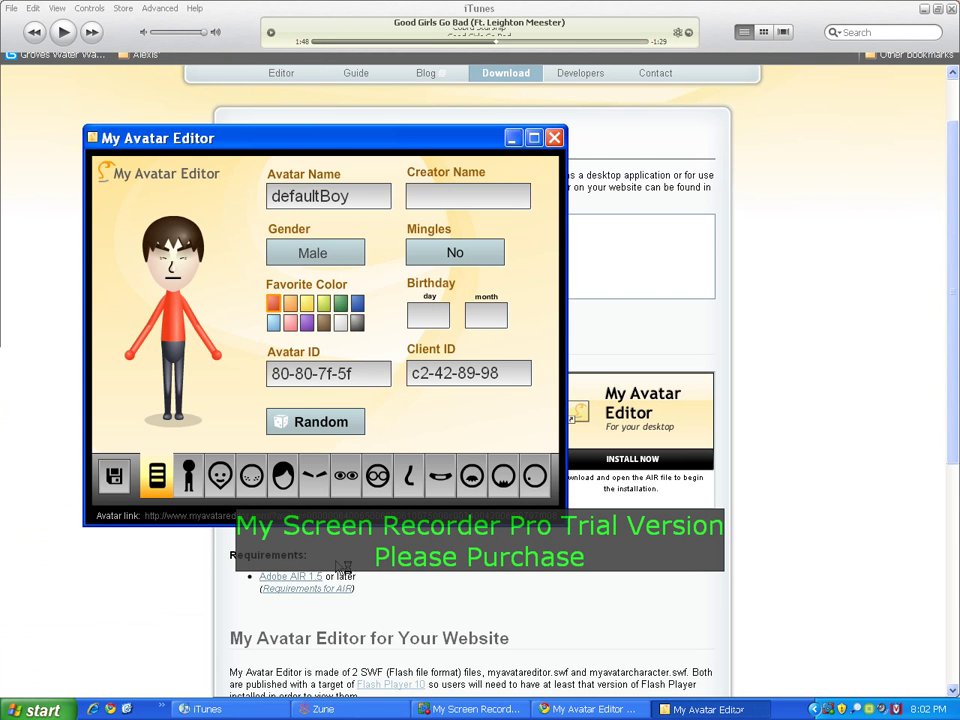
{"action": "double_click", "coordinate": [377, 192]}
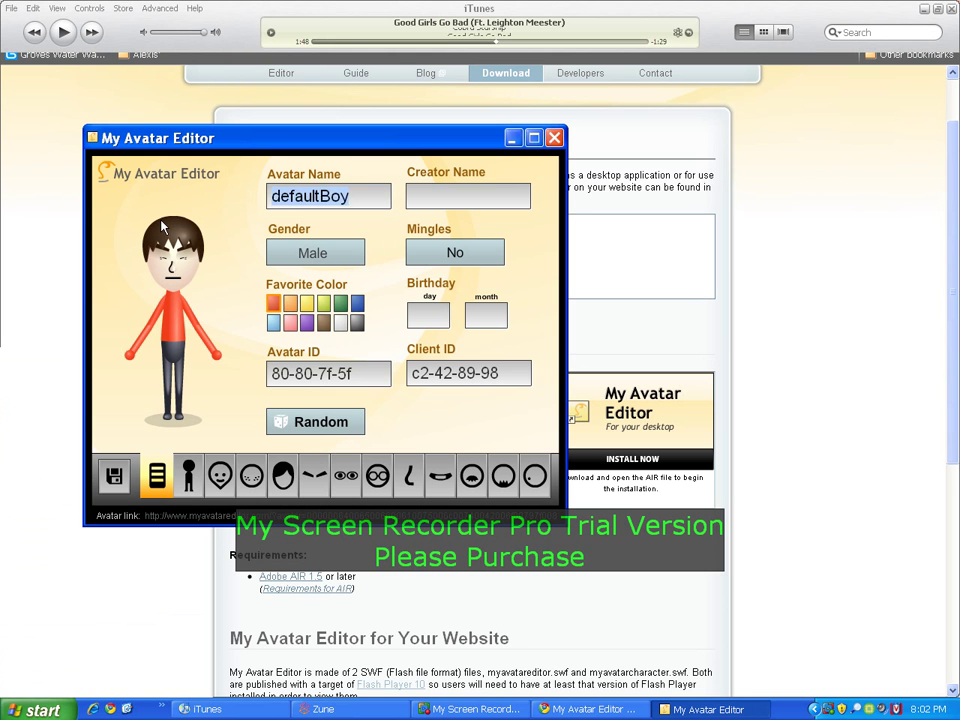
{"action": "key", "text": "BackSpace"}
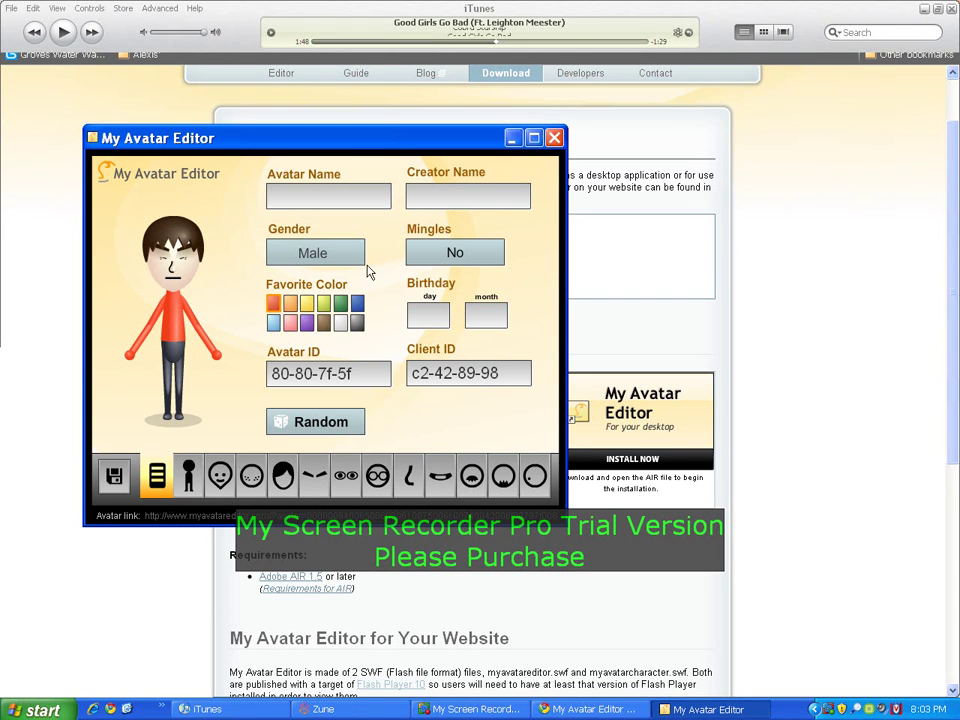
{"action": "left_click", "coordinate": [315, 257]}
{"action": "left_click", "coordinate": [315, 257]}
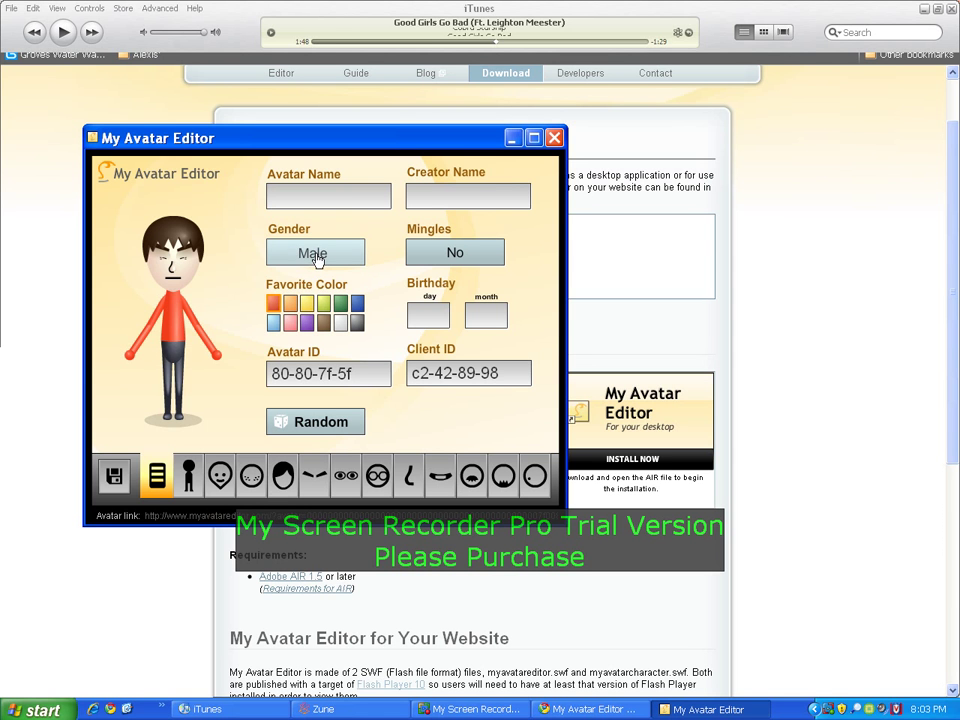
{"action": "left_click", "coordinate": [316, 258]}
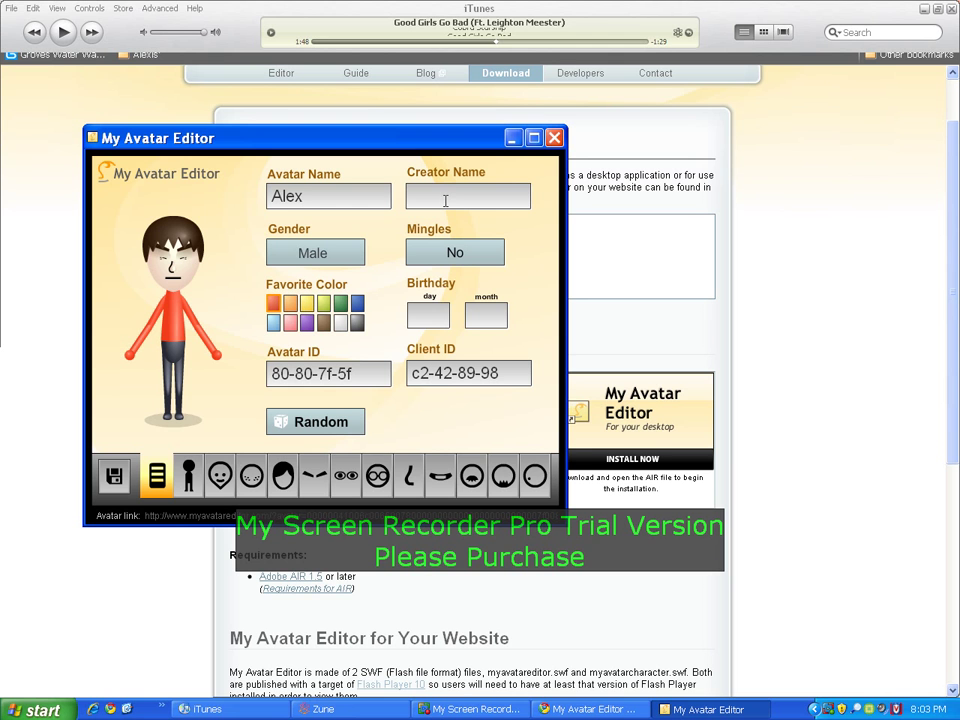
{"action": "type", "text": "Alex"}
{"action": "left_click", "coordinate": [441, 257]}
{"action": "key", "text": "Down"}
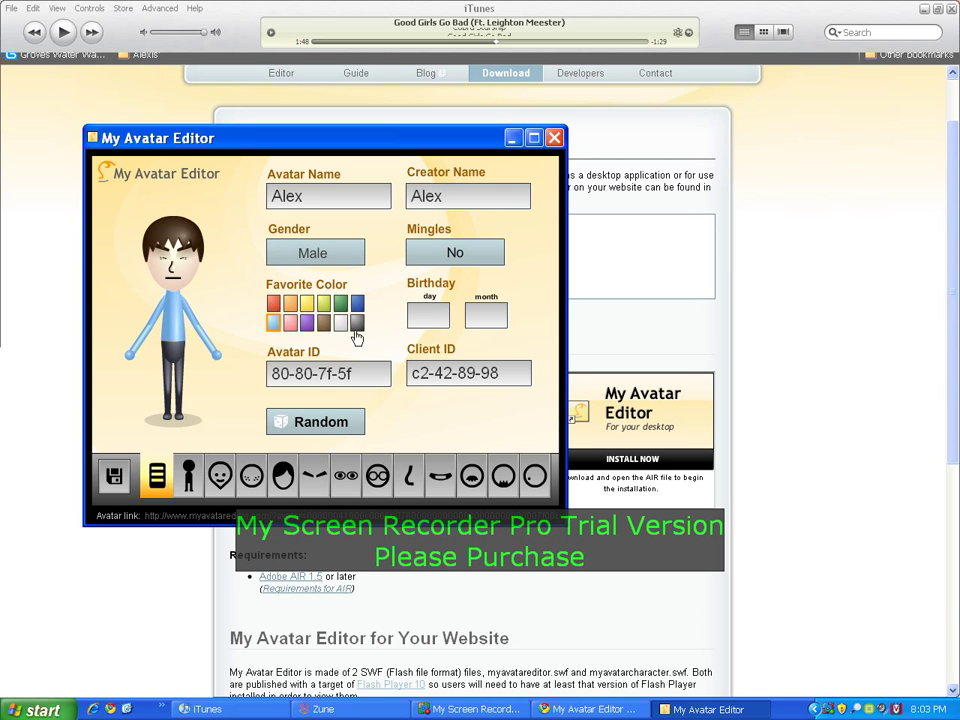
{"action": "key", "text": "Left"}
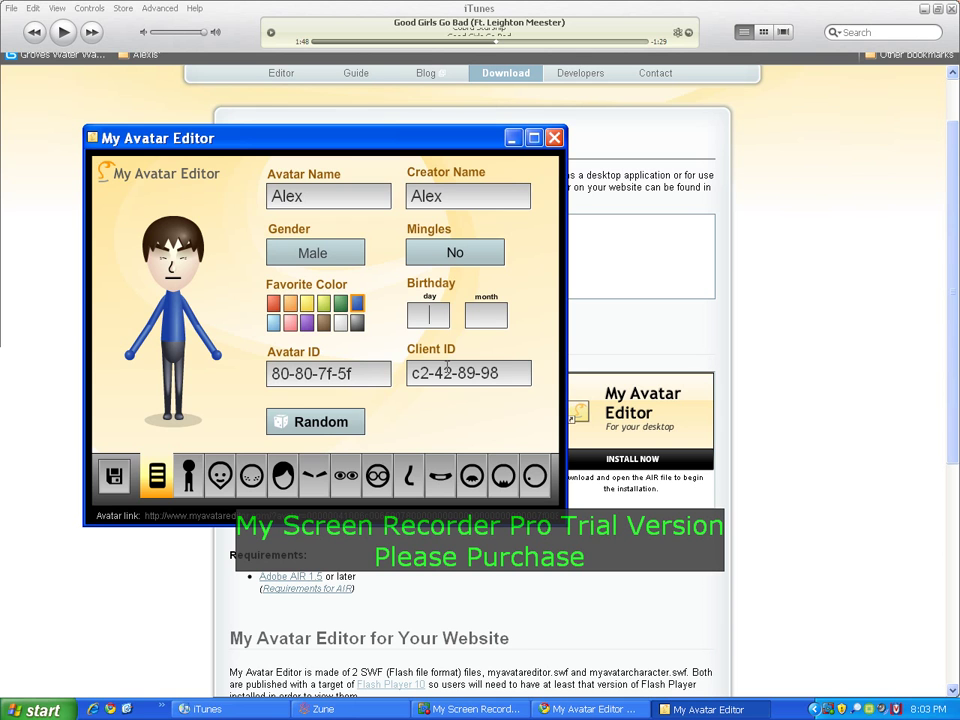
- Make the avatar much shorter and pick a final face shape
{"action": "left_click", "coordinate": [188, 476]}
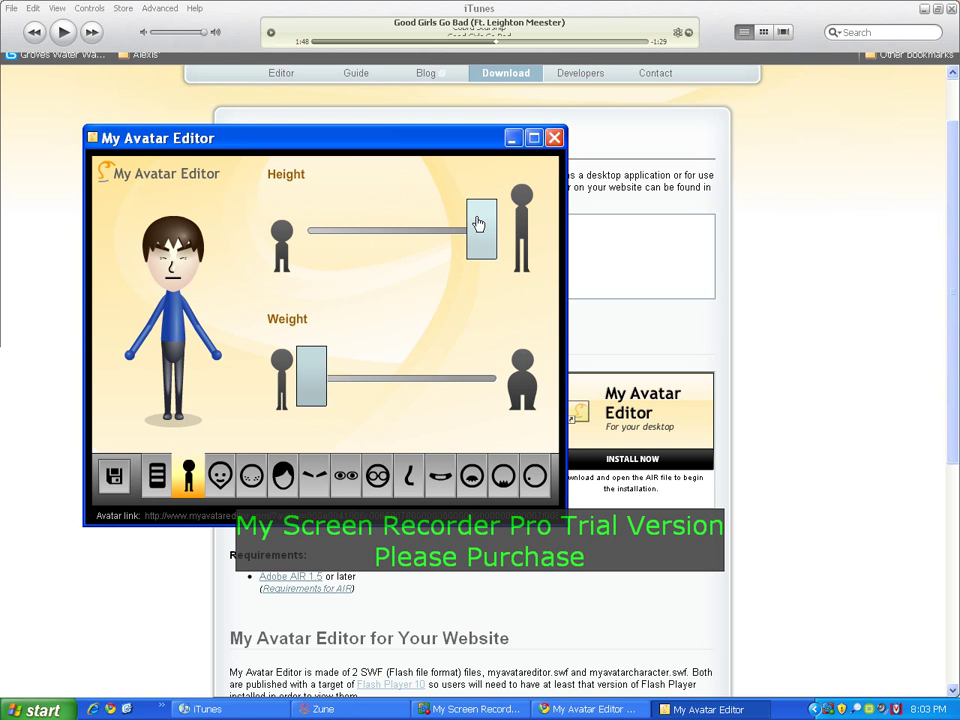
{"action": "left_click_drag", "start_coordinate": [474, 236], "coordinate": [197, 251]}
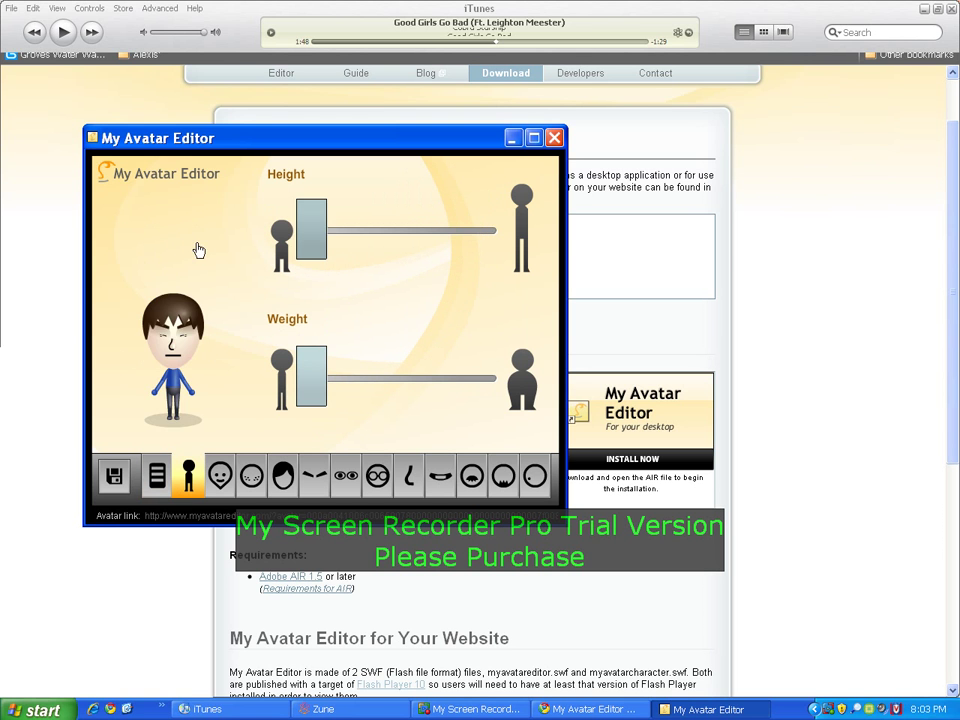
{"action": "left_click", "coordinate": [219, 476]}
{"action": "left_click", "coordinate": [375, 209]}
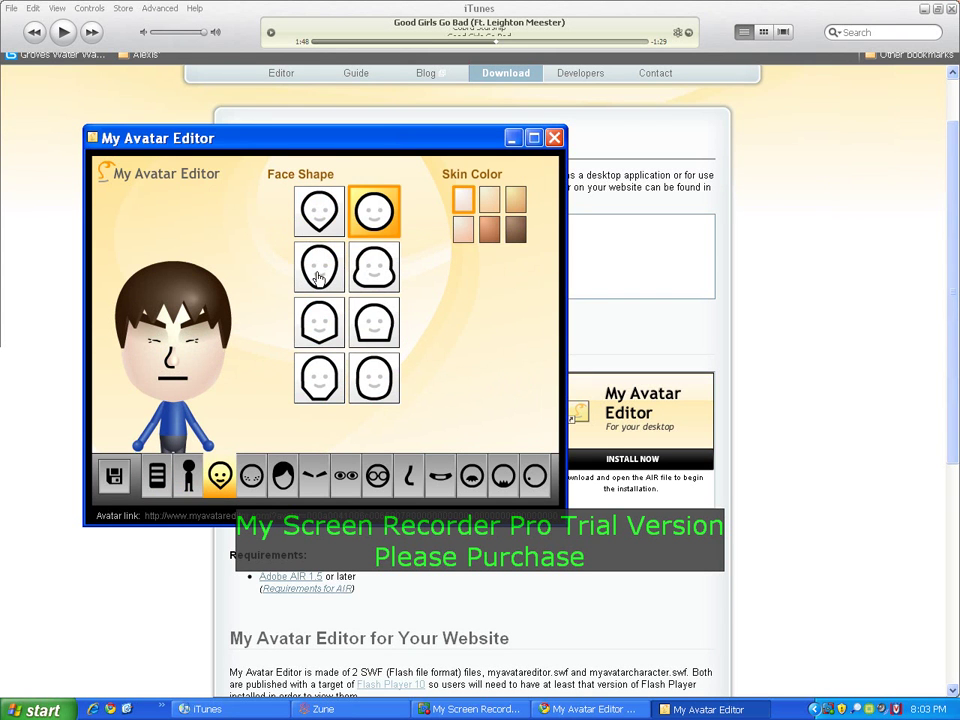
{"action": "left_click", "coordinate": [318, 268]}
{"action": "left_click", "coordinate": [363, 275]}
{"action": "left_click", "coordinate": [318, 324]}
{"action": "left_click", "coordinate": [373, 322]}
{"action": "left_click", "coordinate": [318, 378]}
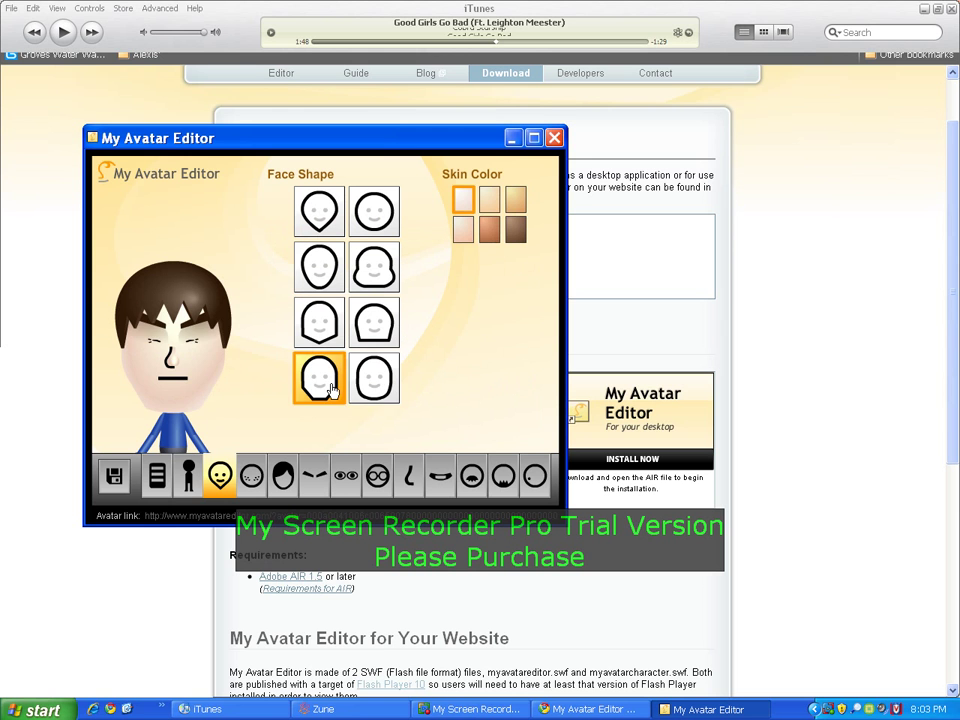
{"action": "left_click", "coordinate": [374, 378]}
- Set the avatar's skin tone to dark brown
{"action": "left_click", "coordinate": [515, 200]}
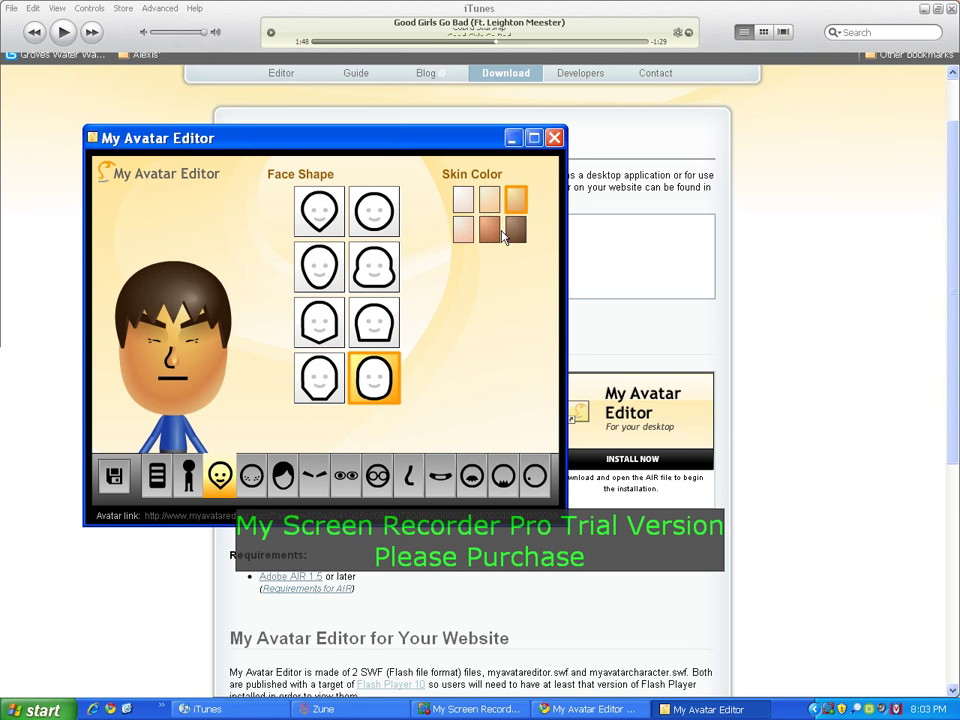
{"action": "left_click", "coordinate": [488, 235]}
{"action": "left_click", "coordinate": [463, 200]}
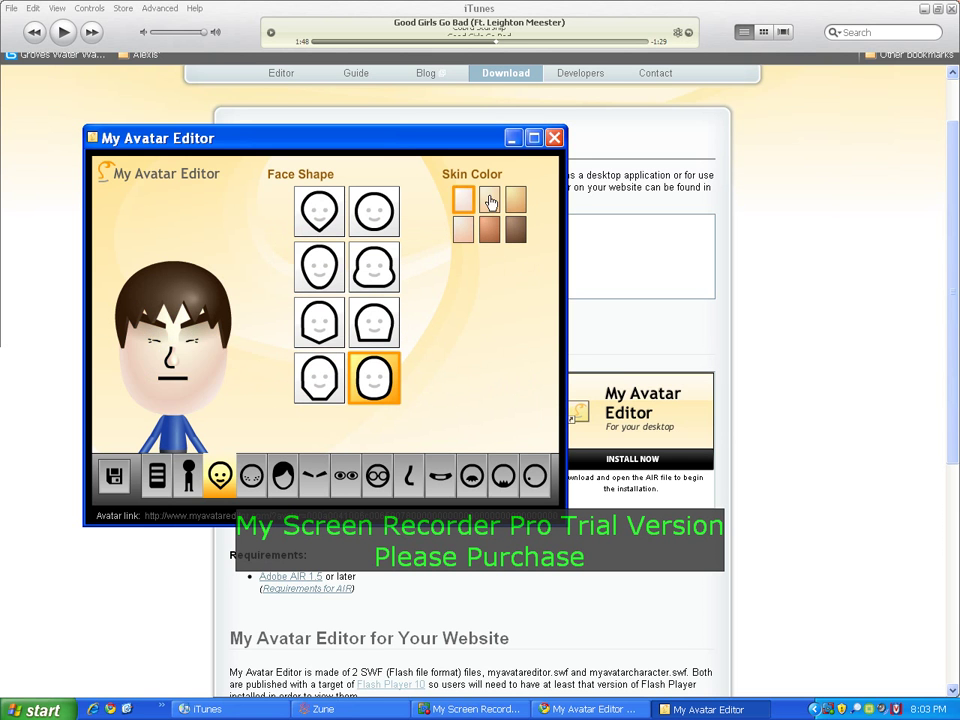
{"action": "left_click", "coordinate": [489, 200]}
{"action": "left_click", "coordinate": [515, 230]}
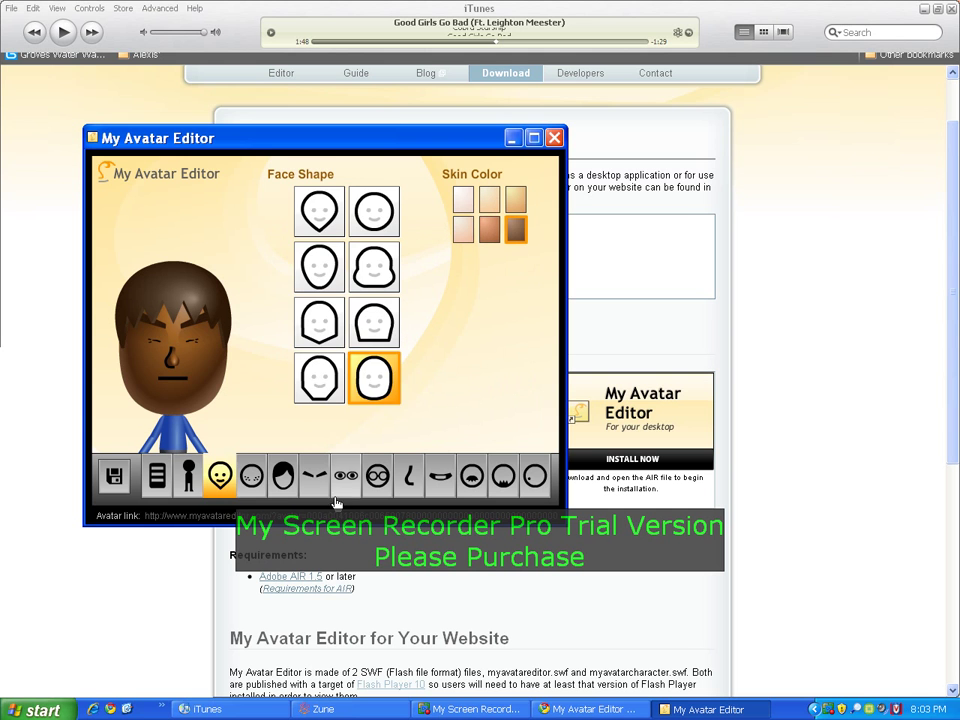
- Add freckles to the avatar's face
{"action": "left_click", "coordinate": [251, 476]}
{"action": "left_click", "coordinate": [347, 266]}
{"action": "left_click", "coordinate": [292, 211]}
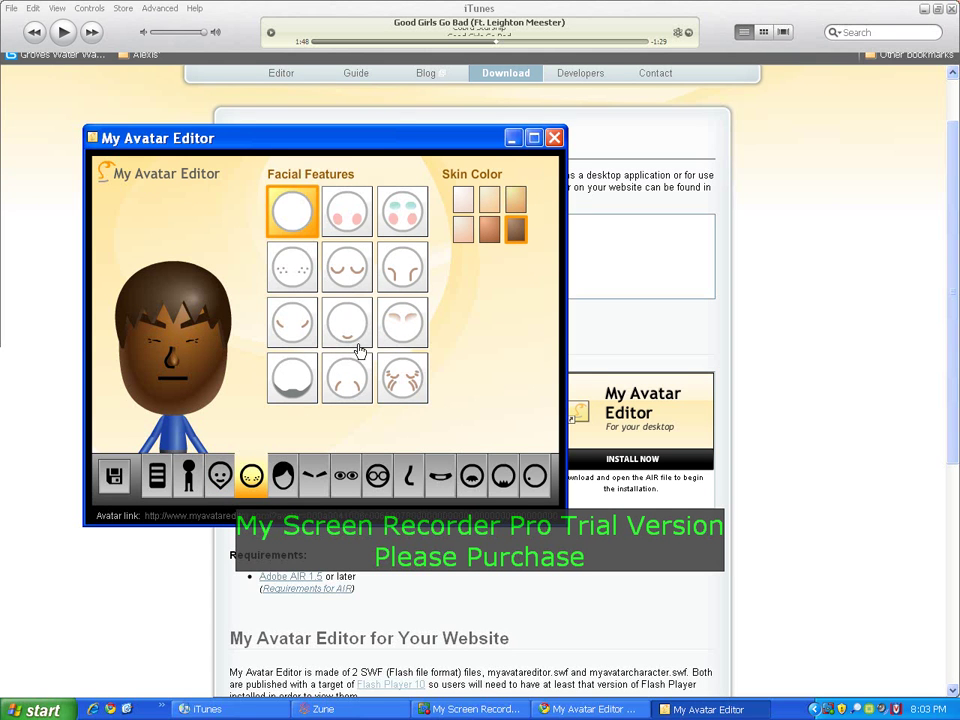
{"action": "left_click", "coordinate": [291, 284]}
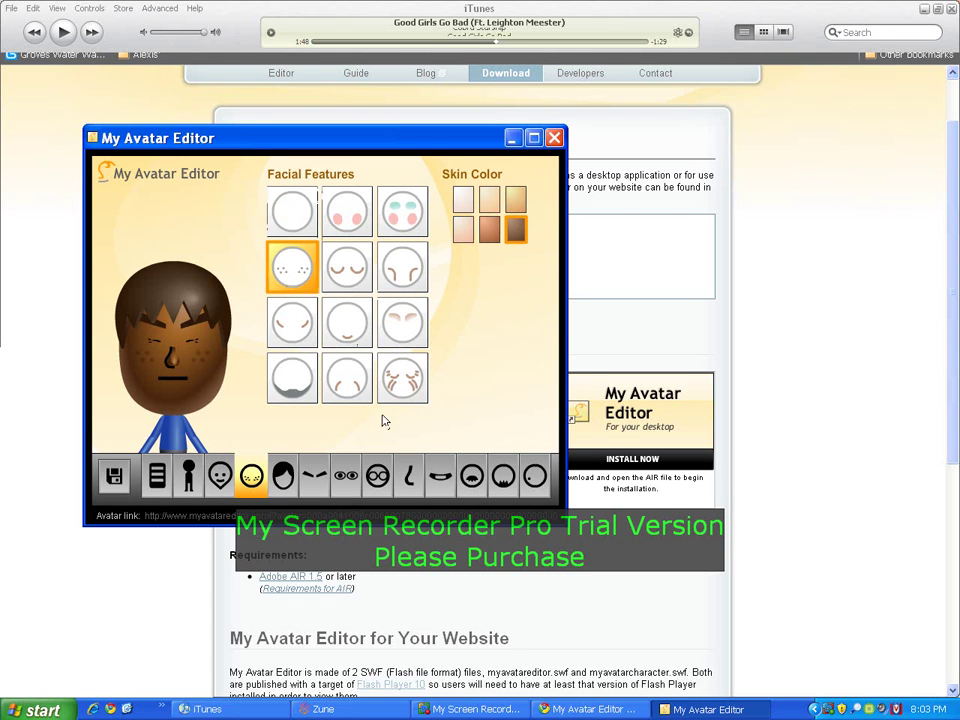
- Choose a new hairstyle for the avatar
{"action": "left_click", "coordinate": [283, 476]}
{"action": "left_click", "coordinate": [402, 320]}
{"action": "left_click", "coordinate": [402, 210]}
{"action": "left_click", "coordinate": [347, 210]}
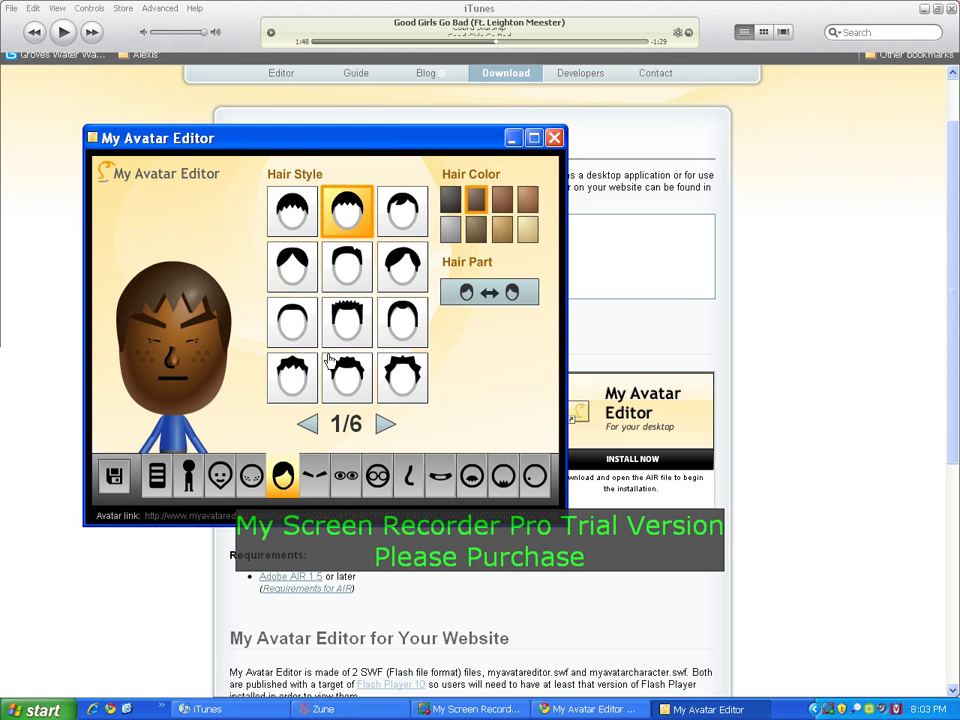
- Give the avatar thick curved eyebrows, half-closed eyes and round glasses
{"action": "left_click", "coordinate": [316, 490]}
{"action": "left_click", "coordinate": [354, 275]}
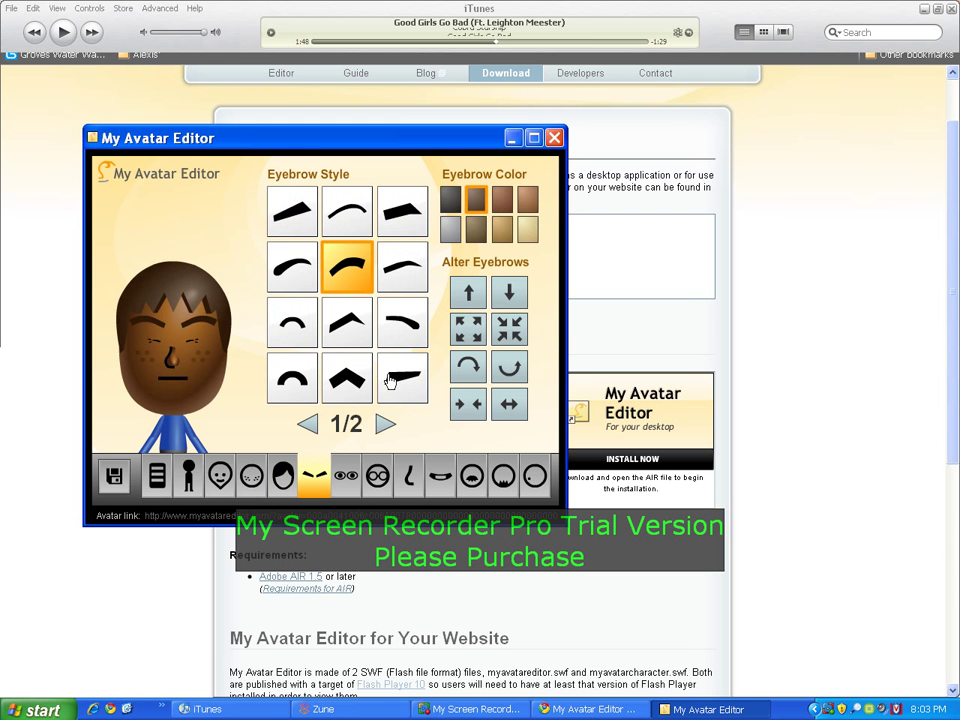
{"action": "left_click", "coordinate": [345, 478]}
{"action": "left_click", "coordinate": [352, 332]}
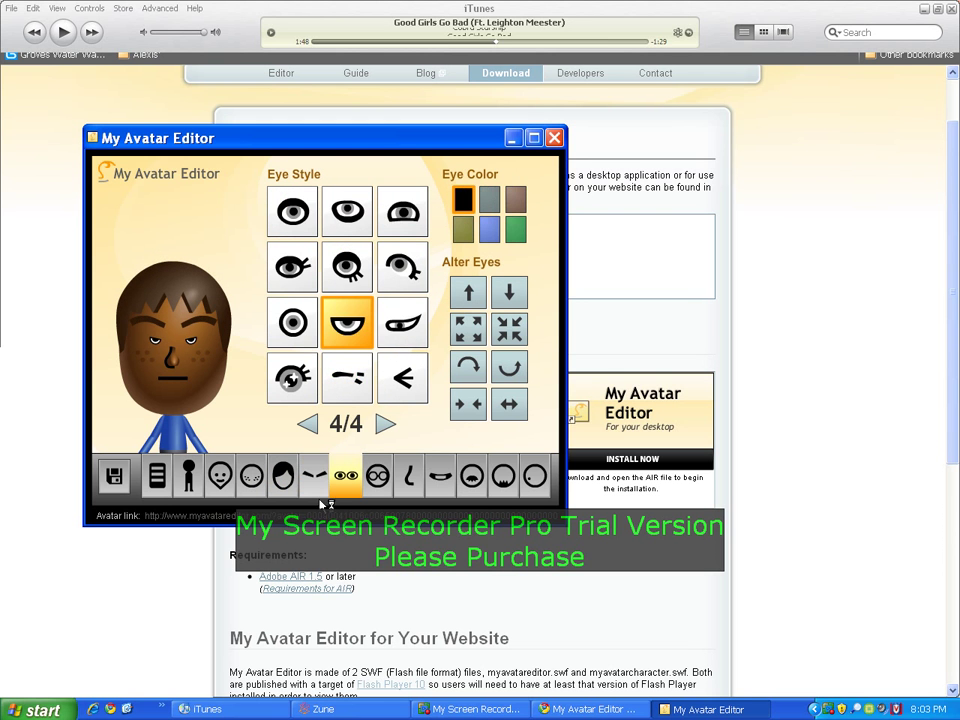
{"action": "left_click", "coordinate": [377, 478]}
{"action": "left_click", "coordinate": [343, 293]}
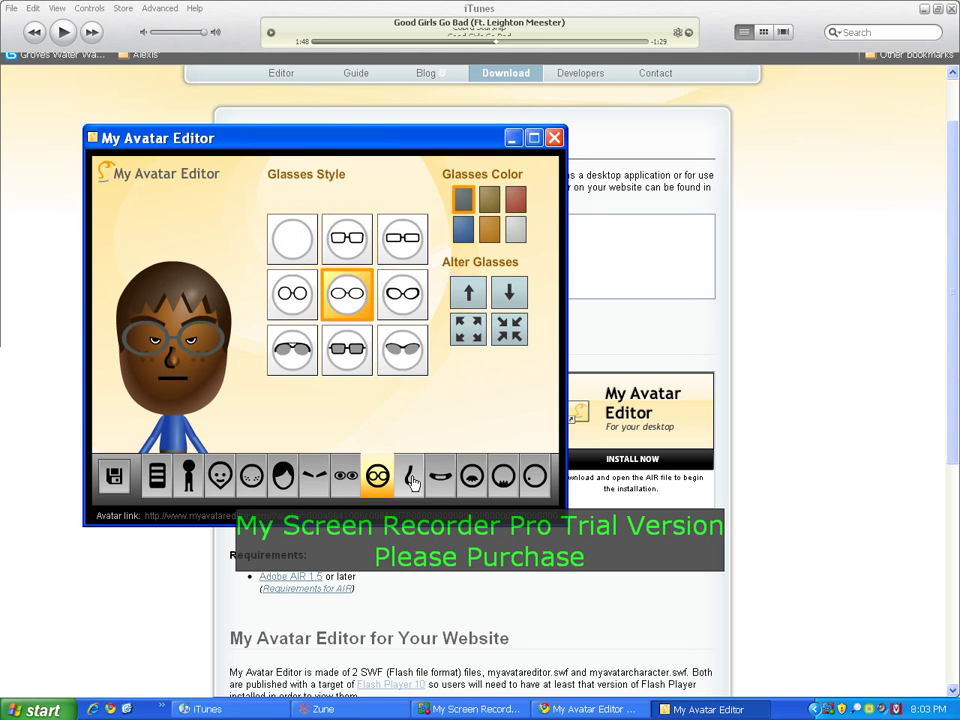
- Change the nose and mouth shapes and add a full mustache
{"action": "left_click", "coordinate": [408, 478]}
{"action": "left_click", "coordinate": [390, 342]}
{"action": "left_click", "coordinate": [440, 478]}
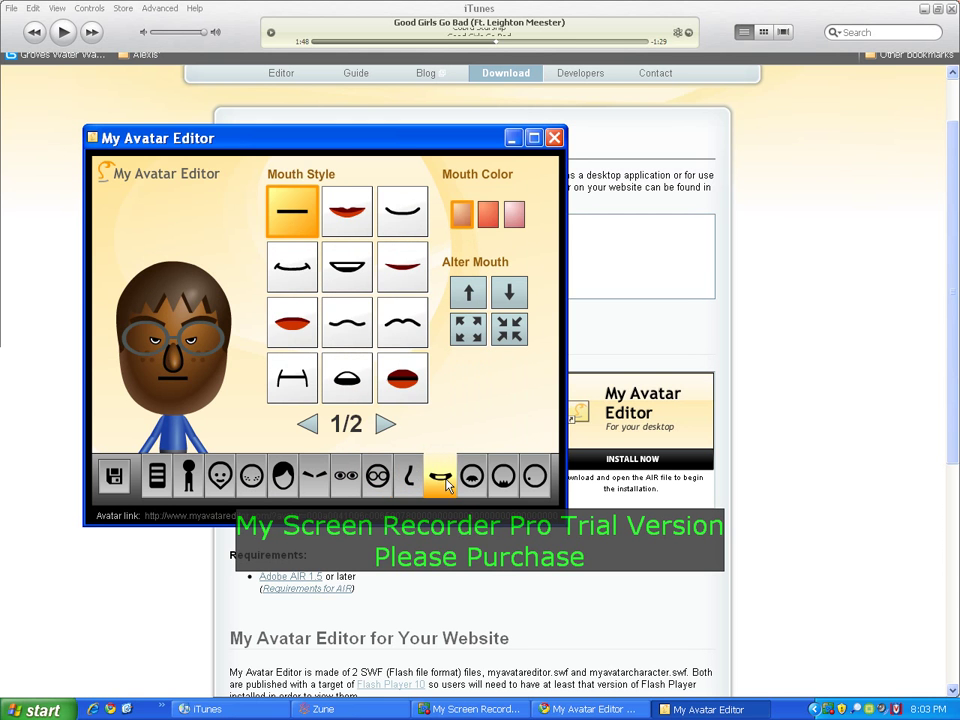
{"action": "left_click", "coordinate": [347, 322]}
{"action": "left_click", "coordinate": [471, 478]}
{"action": "left_click", "coordinate": [378, 325]}
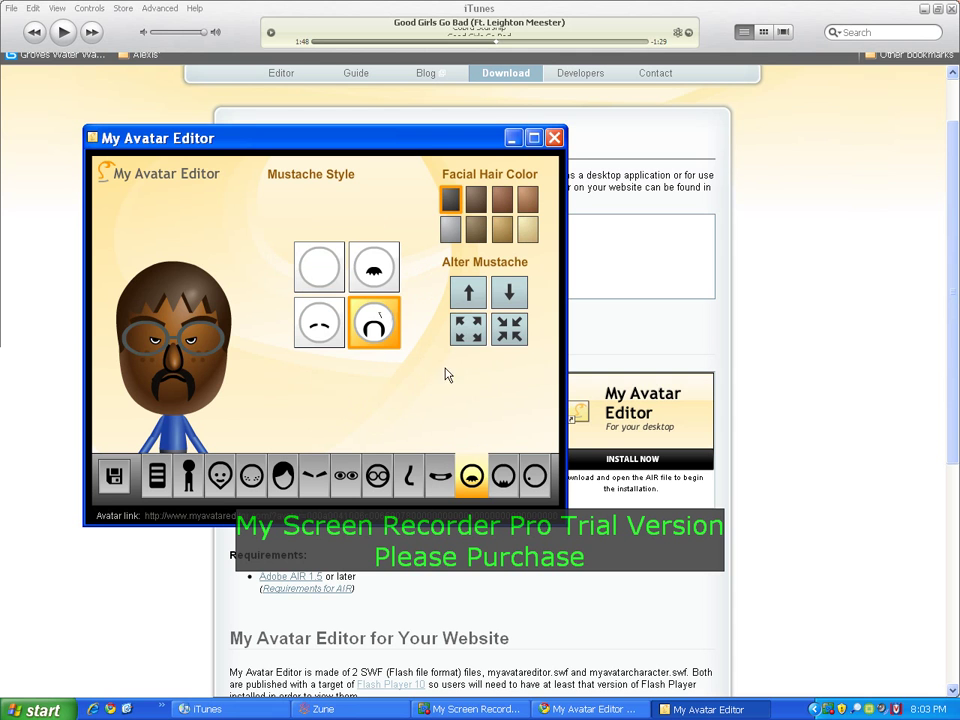
- Add a full beard and a cheek mole shifted further left
{"action": "left_click", "coordinate": [503, 478]}
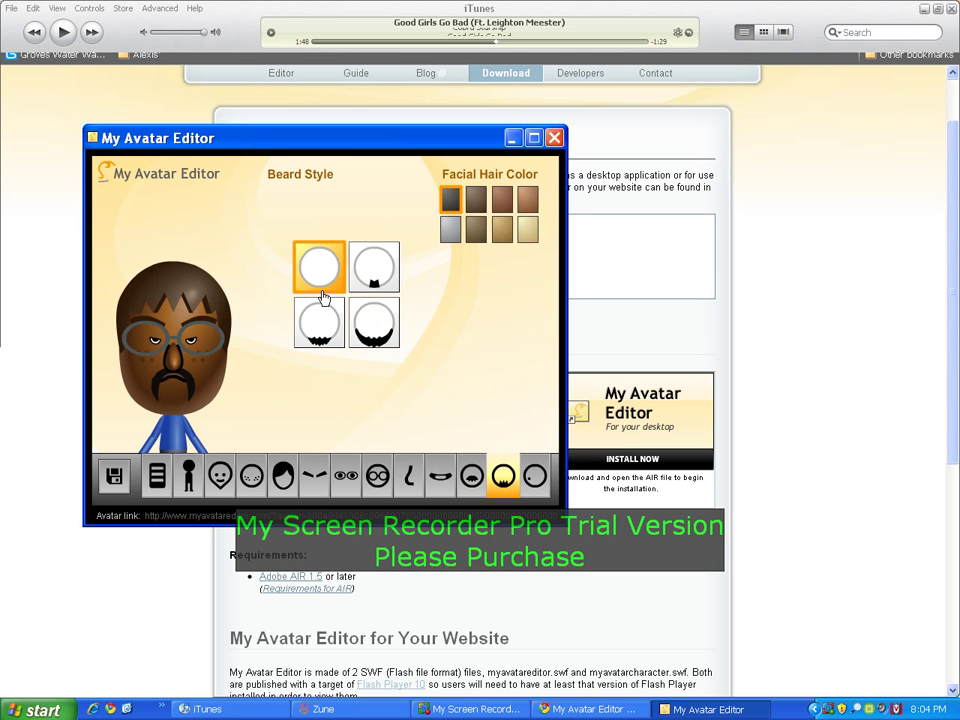
{"action": "left_click", "coordinate": [375, 342]}
{"action": "left_click", "coordinate": [535, 476]}
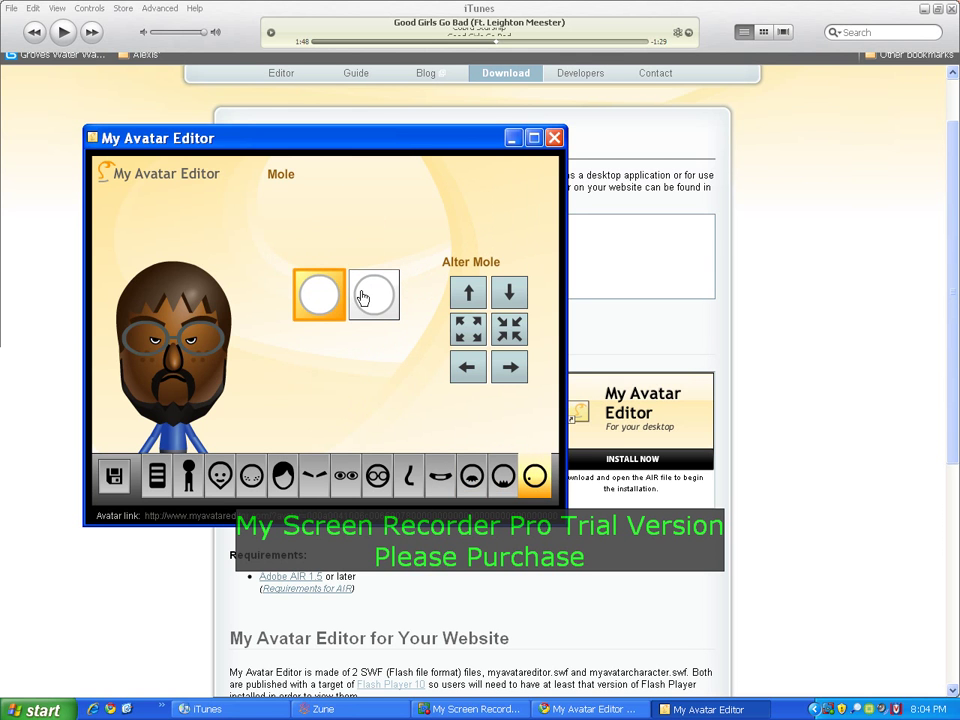
{"action": "left_click", "coordinate": [372, 294]}
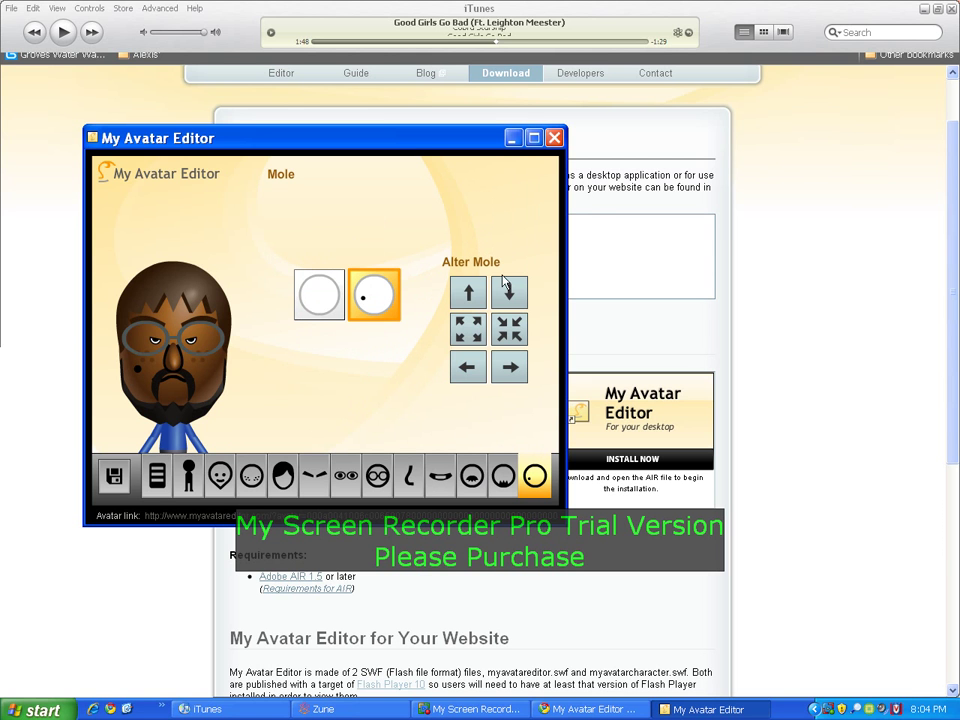
{"action": "left_click", "coordinate": [467, 364]}
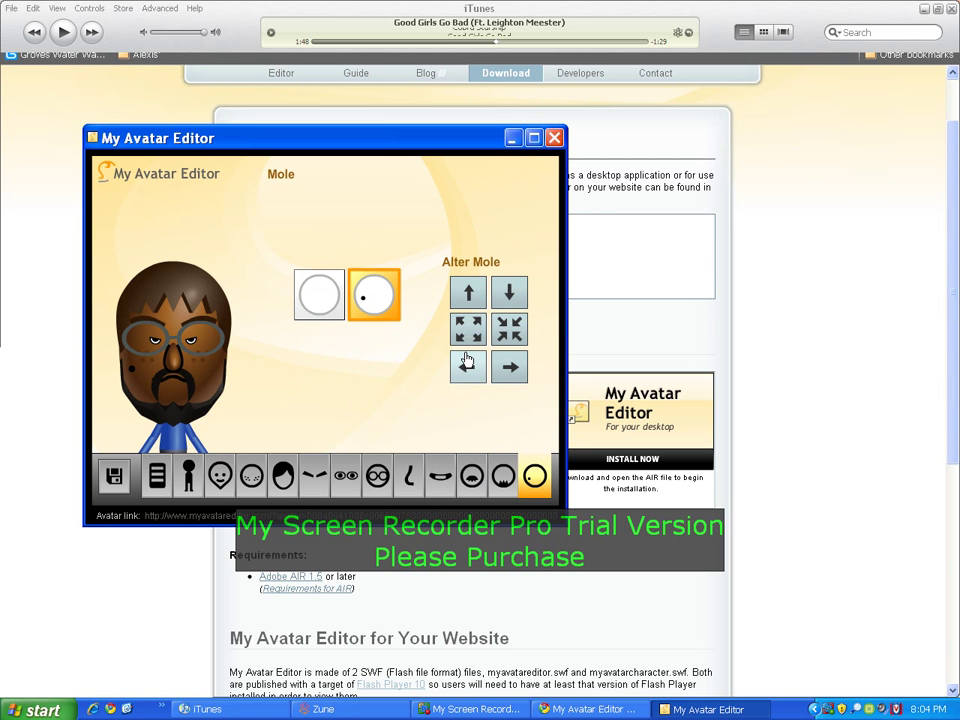
- Open the editor's File Menu, then close the My Avatar Editor window
{"action": "left_click", "coordinate": [120, 477]}
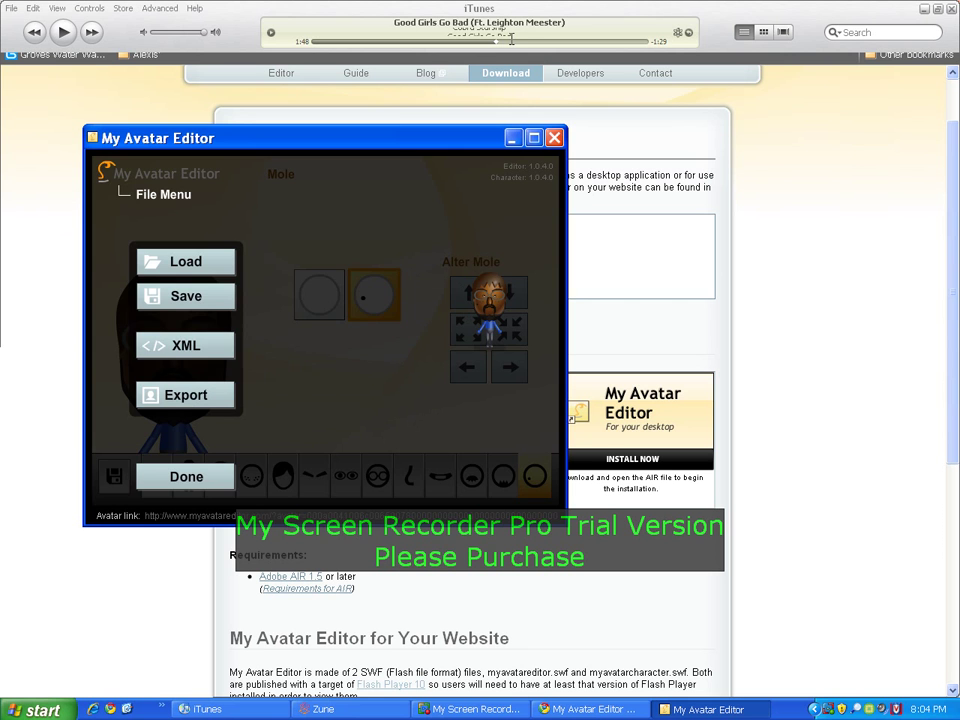
{"action": "left_click", "coordinate": [554, 137]}
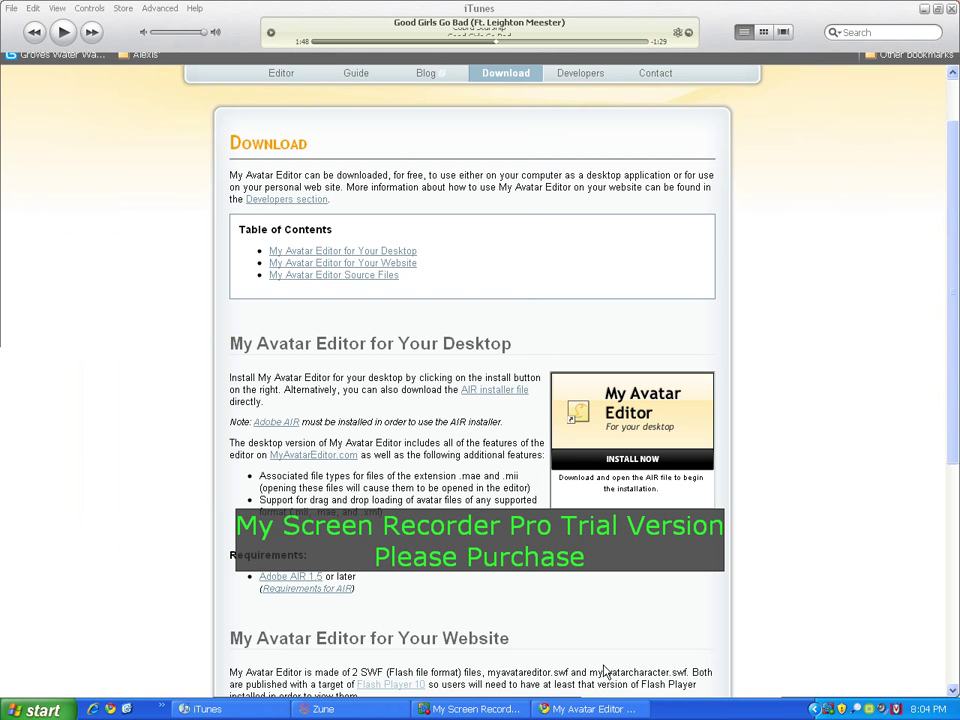
- Bring Chrome forward and load the YouTube home page
{"action": "left_click", "coordinate": [397, 163]}
{"action": "left_click", "coordinate": [140, 30]}
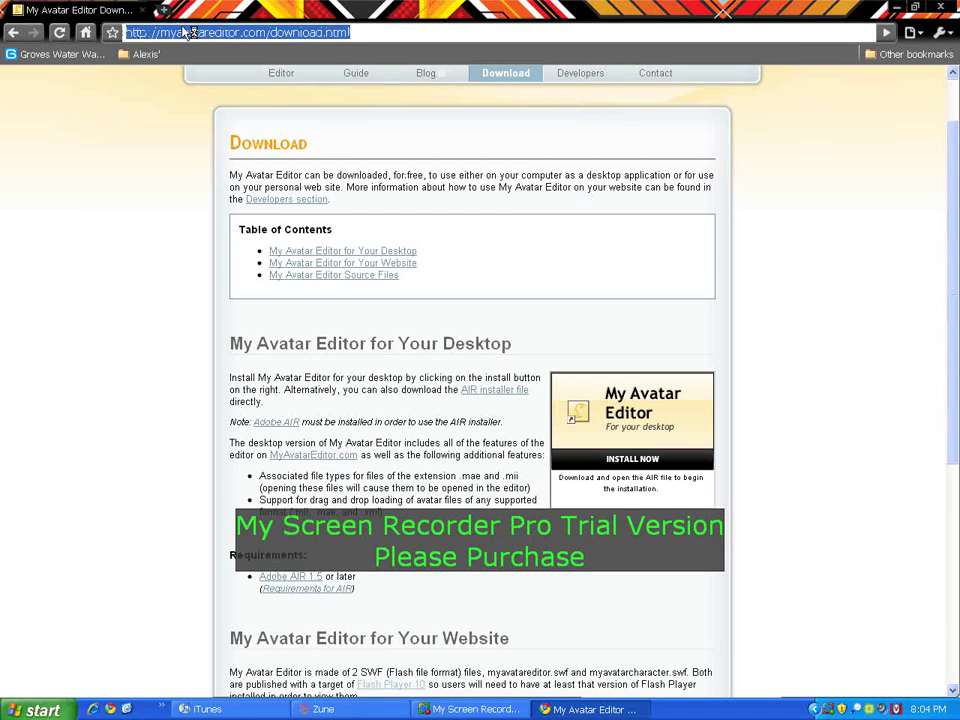
{"action": "type", "text": "youtu"}
{"action": "key", "text": "Return"}
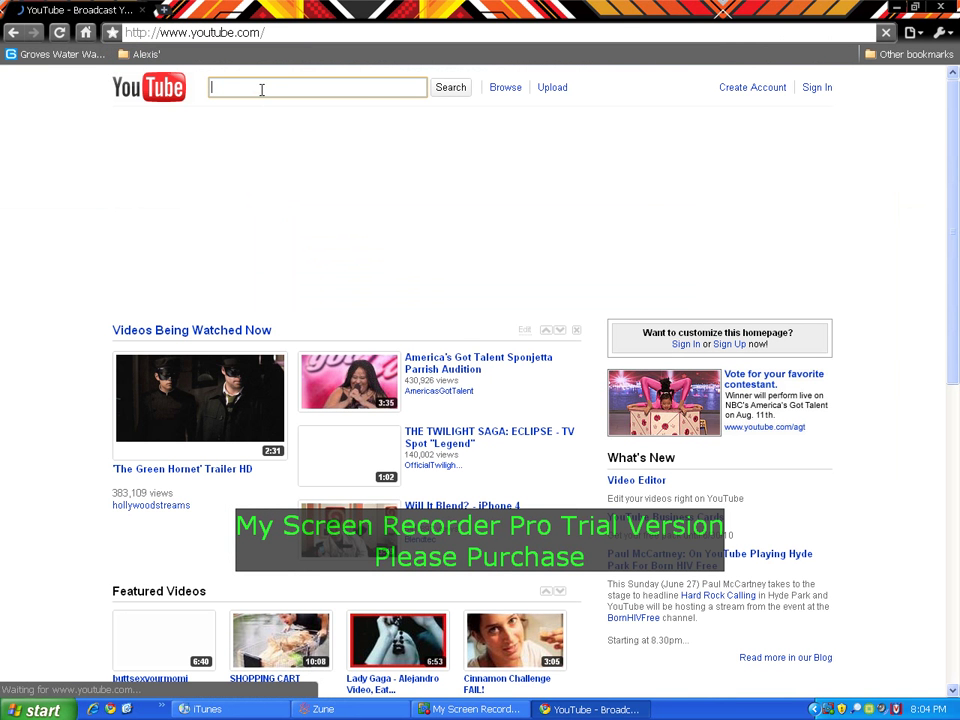
- Search YouTube for wastetimechasingcars using the search suggestion
{"action": "type", "text": "la"}
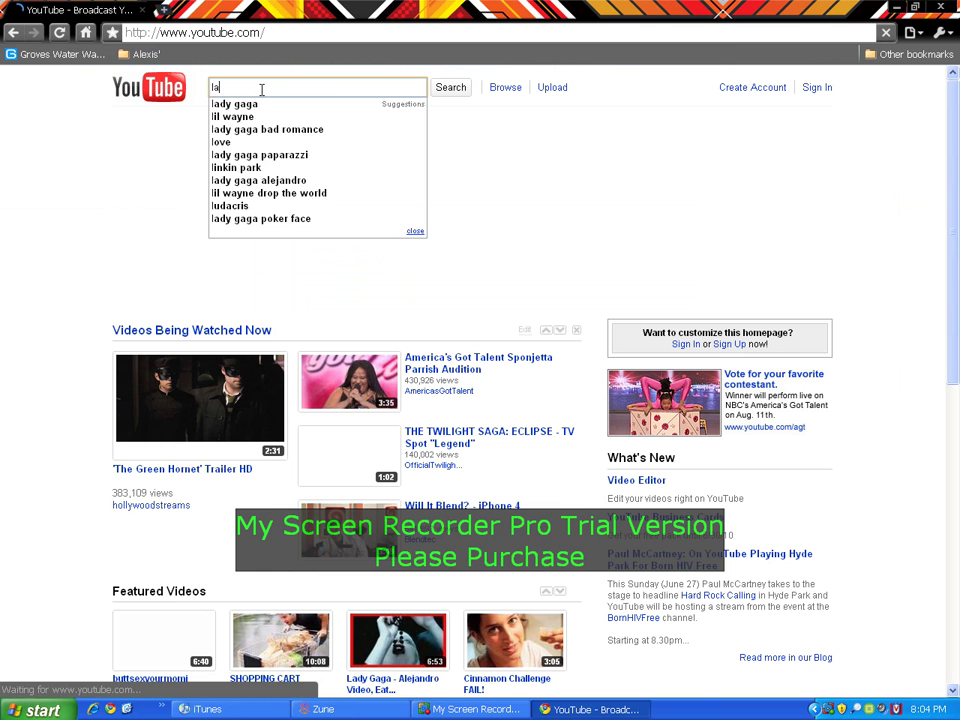
{"action": "key", "text": "BackSpace"}
{"action": "key", "text": "BackSpace"}
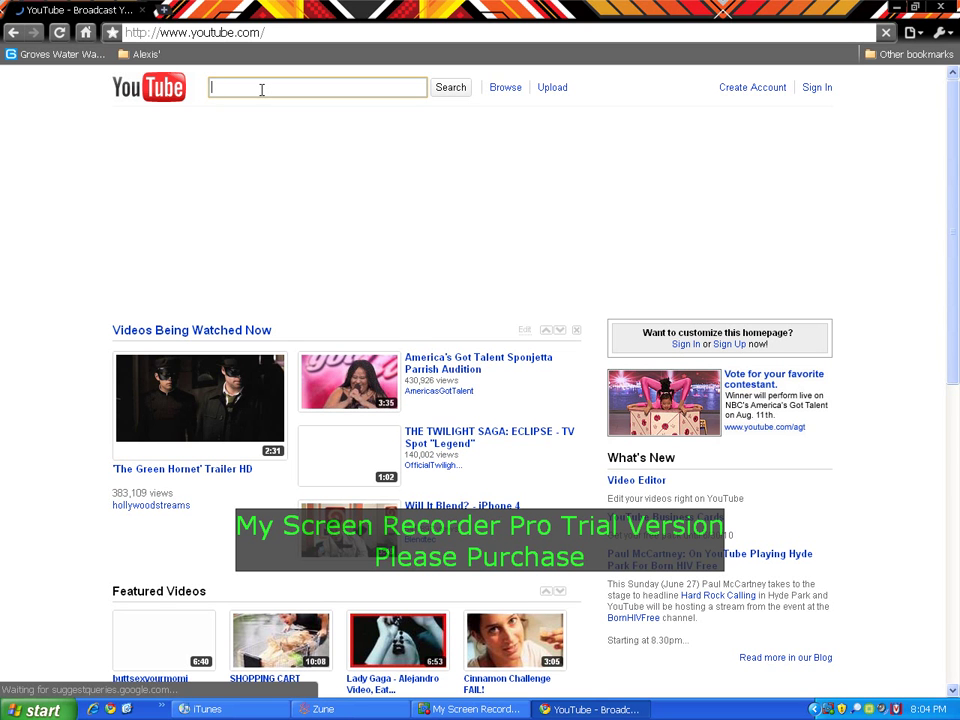
{"action": "type", "text": "fred"}
{"action": "key", "text": "BackSpace"}
{"action": "key", "text": "BackSpace"}
{"action": "key", "text": "BackSpace"}
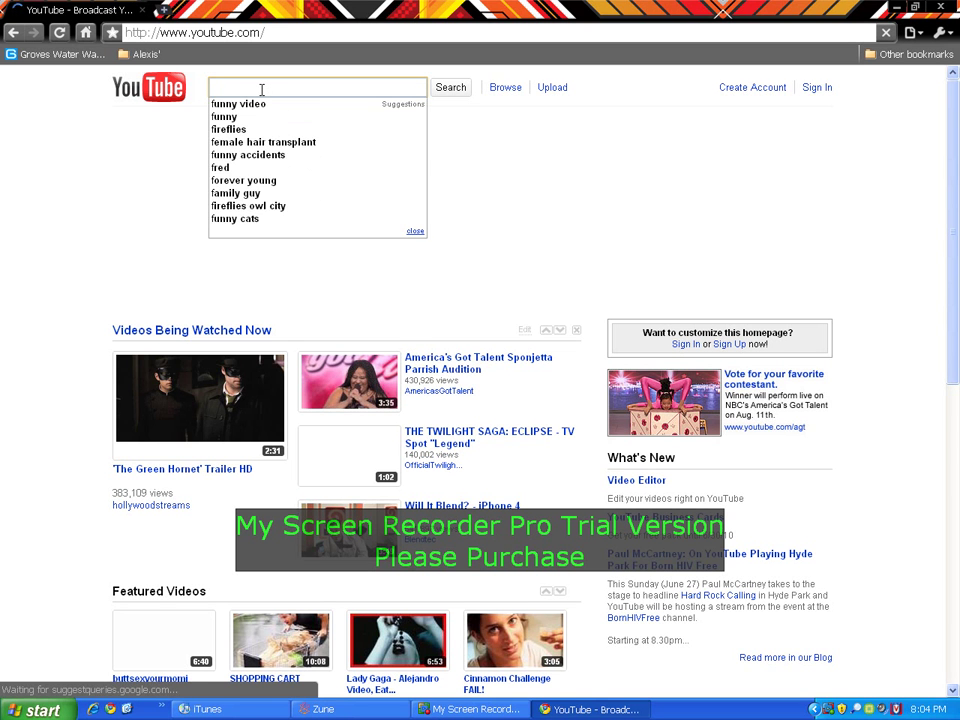
{"action": "type", "text": "wasteti"}
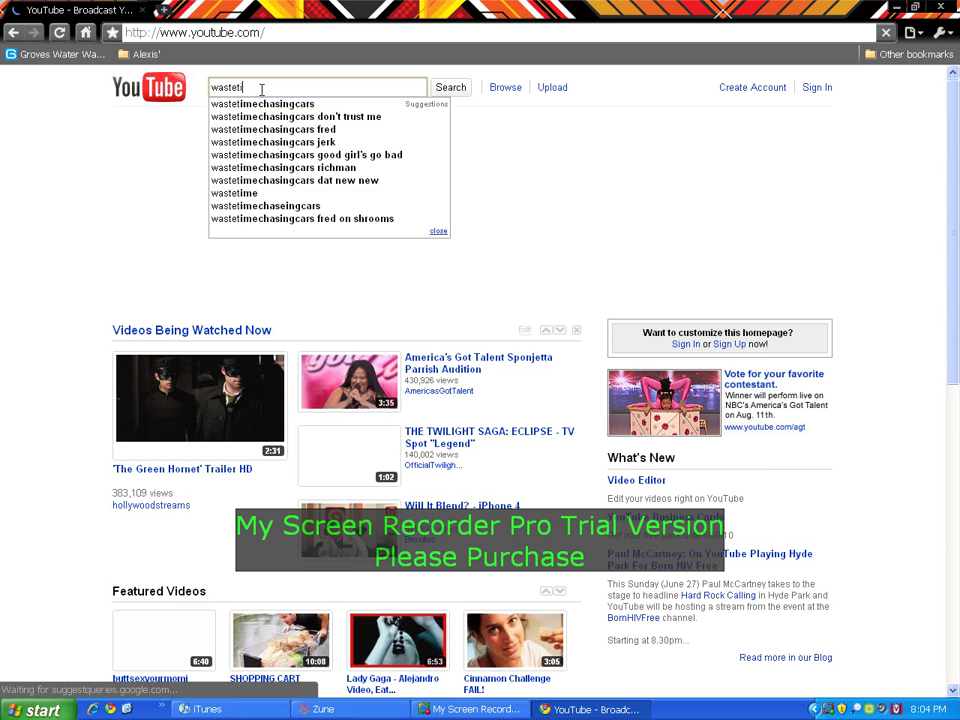
{"action": "type", "text": "me"}
{"action": "key", "text": "Down"}
{"action": "key", "text": "Return"}
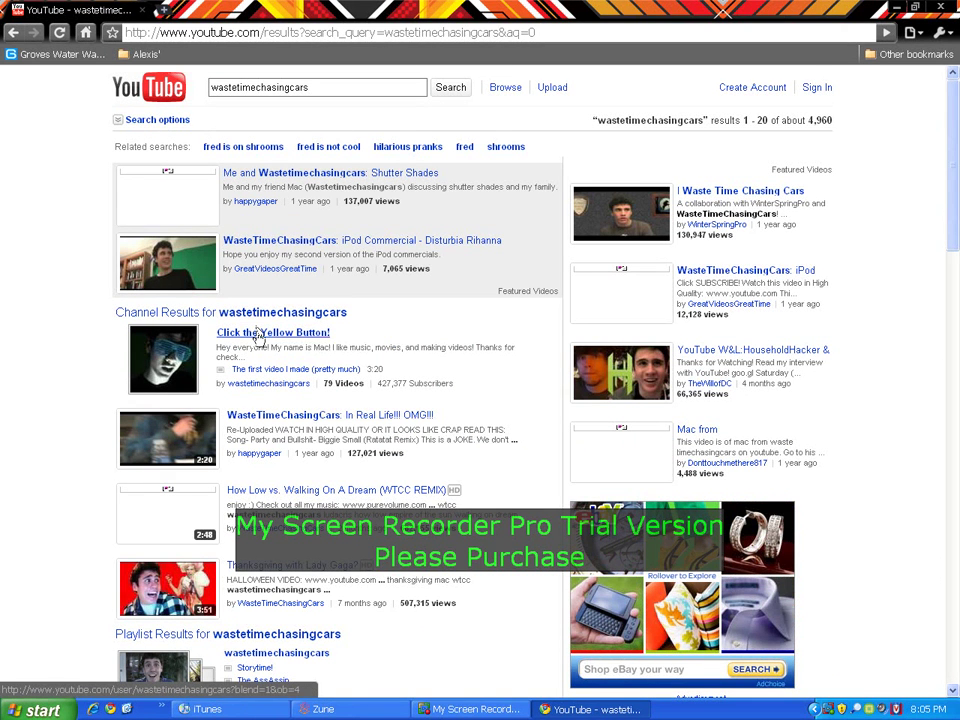
- Open the 'In Real Life!!! OMG!!!' video, pause it, and point out Subscribe
{"action": "left_click", "coordinate": [298, 418]}
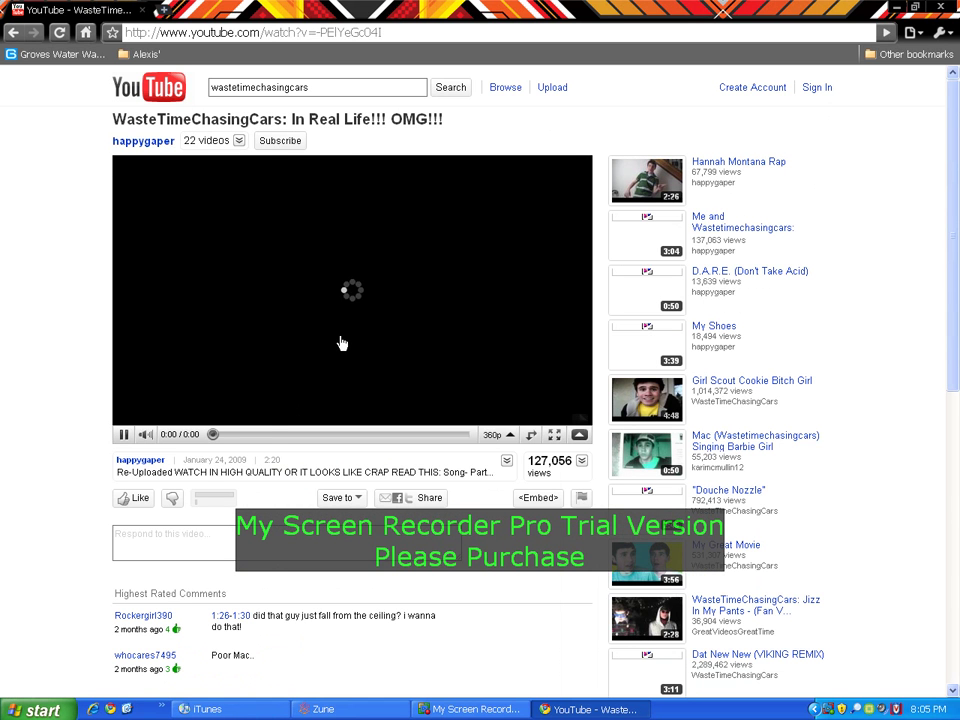
{"action": "left_click", "coordinate": [341, 343]}
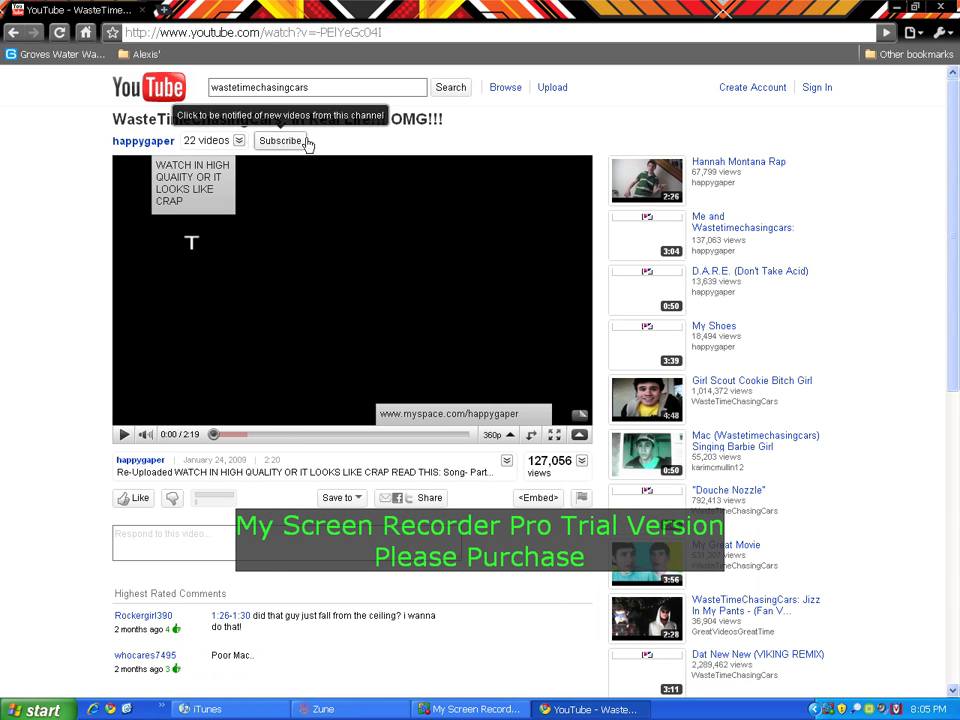
{"action": "left_click_drag", "start_coordinate": [305, 144], "coordinate": [247, 143]}
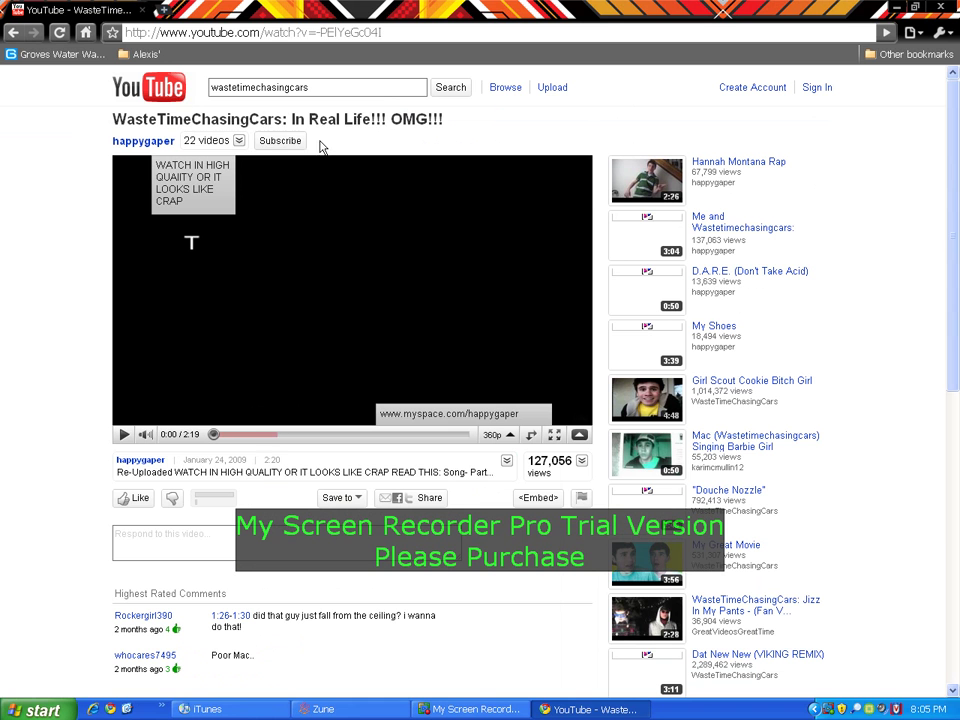
{"action": "left_click", "coordinate": [367, 146]}
{"action": "left_click_drag", "start_coordinate": [81, 506], "coordinate": [138, 497]}
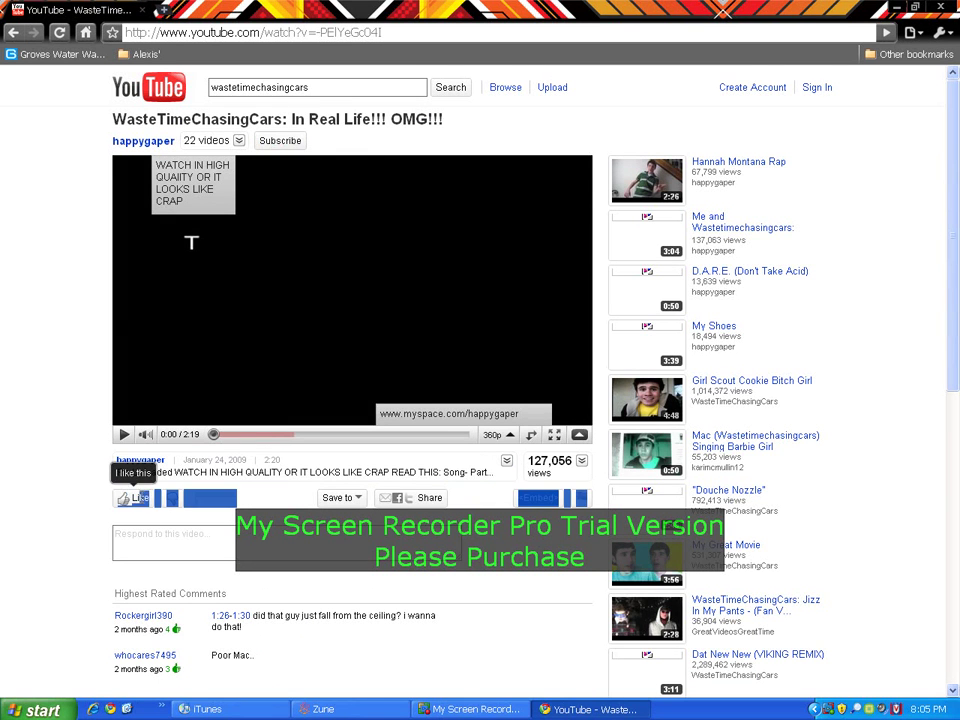
{"action": "left_click", "coordinate": [103, 497]}
- Scroll down the video page and back up to the top
{"action": "scroll", "coordinate": [447, 548], "scroll_direction": "down", "scroll_amount": 2}
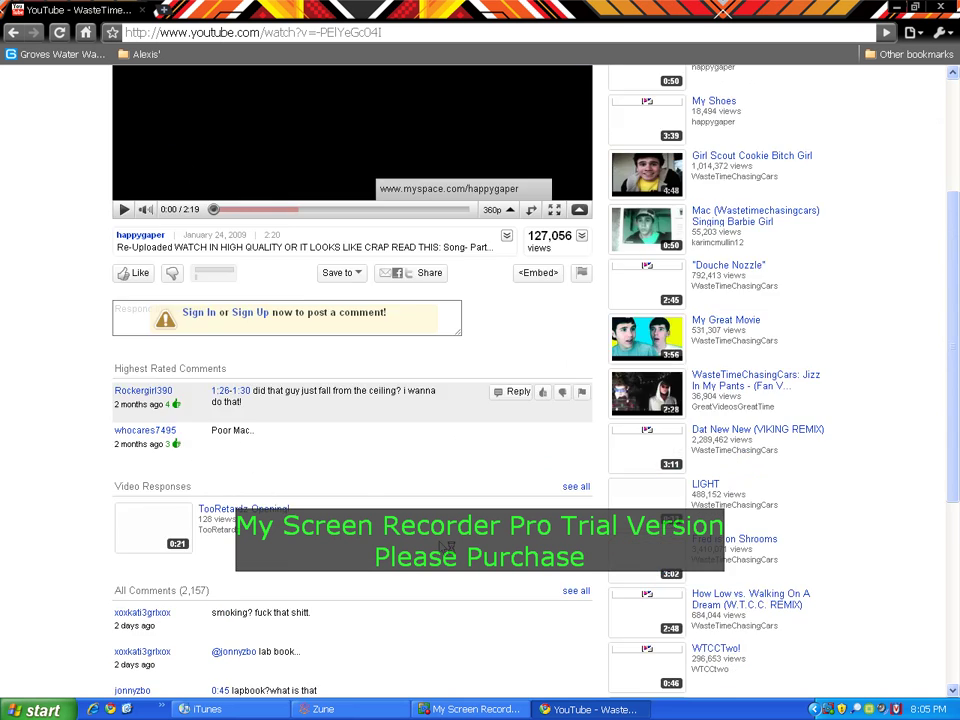
{"action": "scroll", "coordinate": [447, 548], "scroll_direction": "down", "scroll_amount": 3}
{"action": "scroll", "coordinate": [447, 548], "scroll_direction": "up", "scroll_amount": 2}
{"action": "scroll", "coordinate": [471, 332], "scroll_direction": "up", "scroll_amount": 1}
{"action": "left_click_drag", "start_coordinate": [471, 332], "coordinate": [120, 320]}
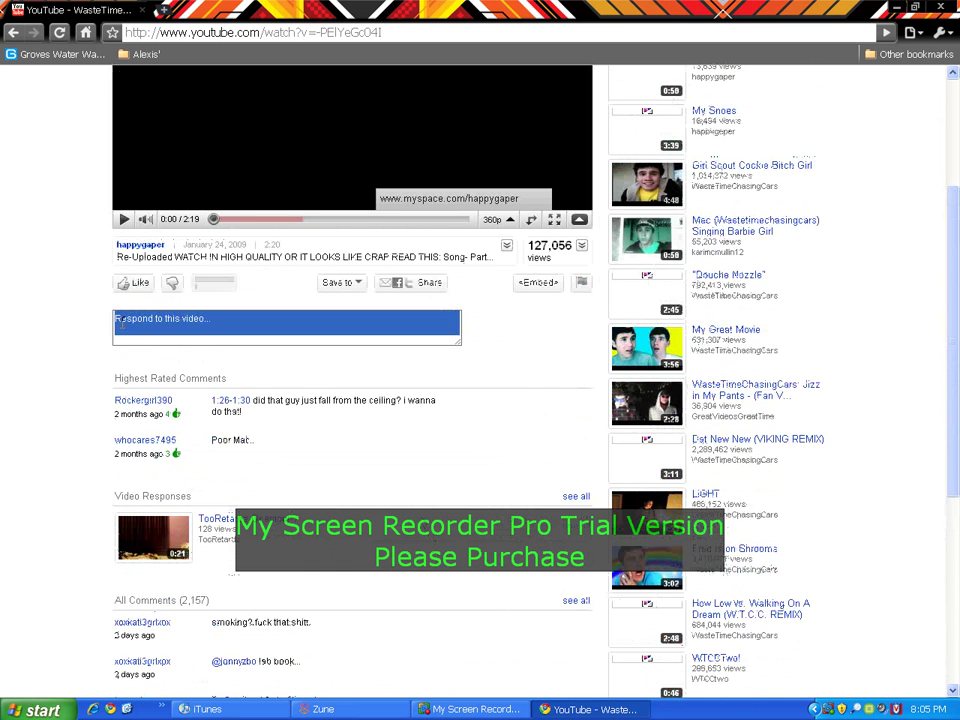
{"action": "left_click", "coordinate": [37, 313]}
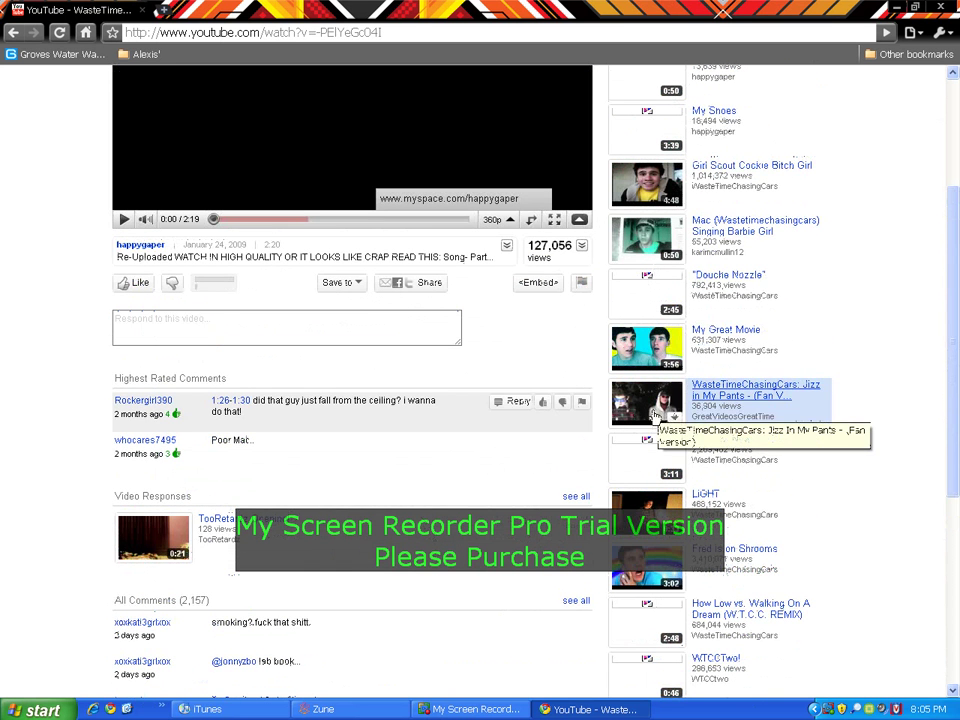
{"action": "scroll", "coordinate": [499, 353], "scroll_direction": "up", "scroll_amount": 2}
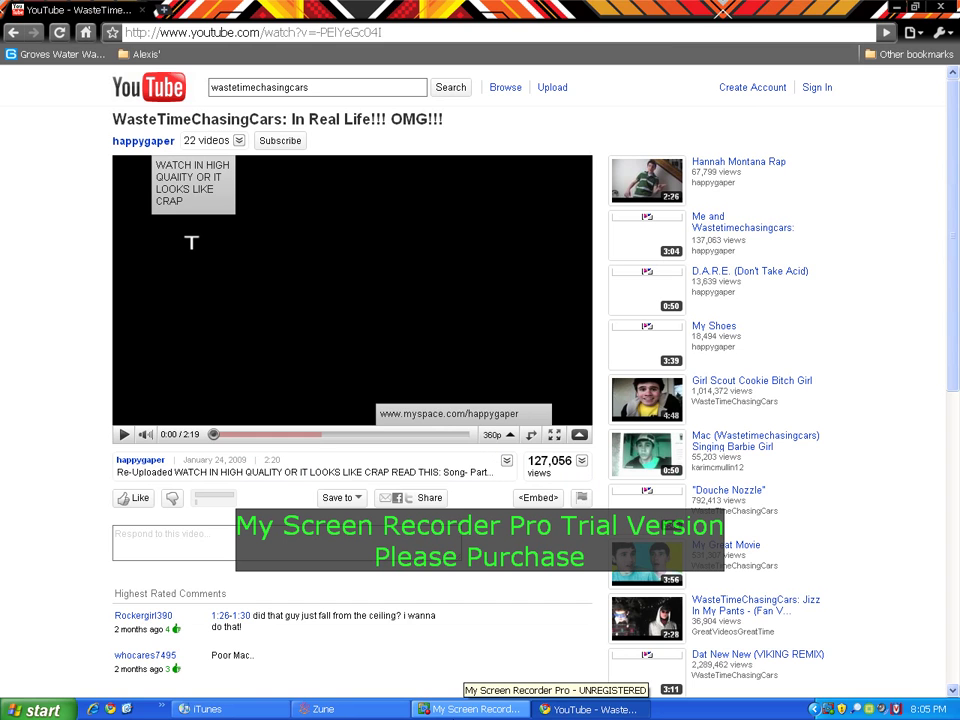
- Bring My Screen Recorder Pro's window to the foreground from the taskbar
{"action": "left_click", "coordinate": [468, 709]}
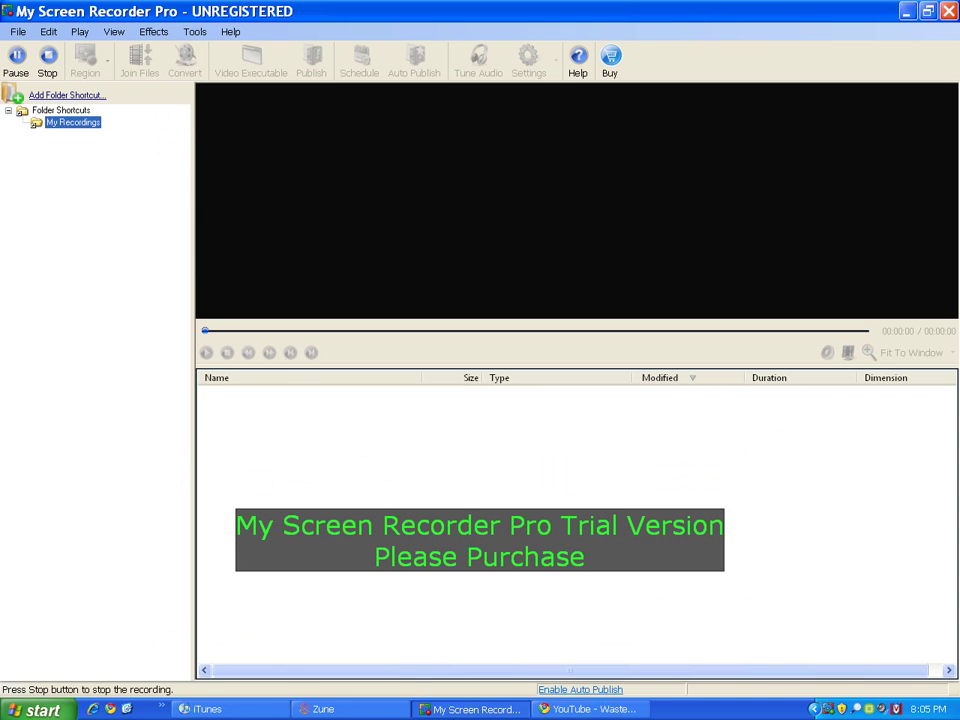